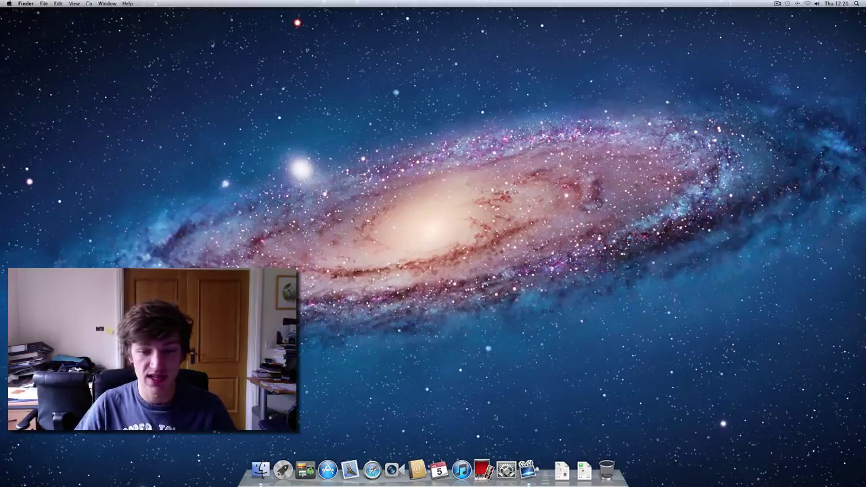
- In System Preferences, turn off natural scroll direction and turn on Tap to click for the trackpad
left_click(506, 469)
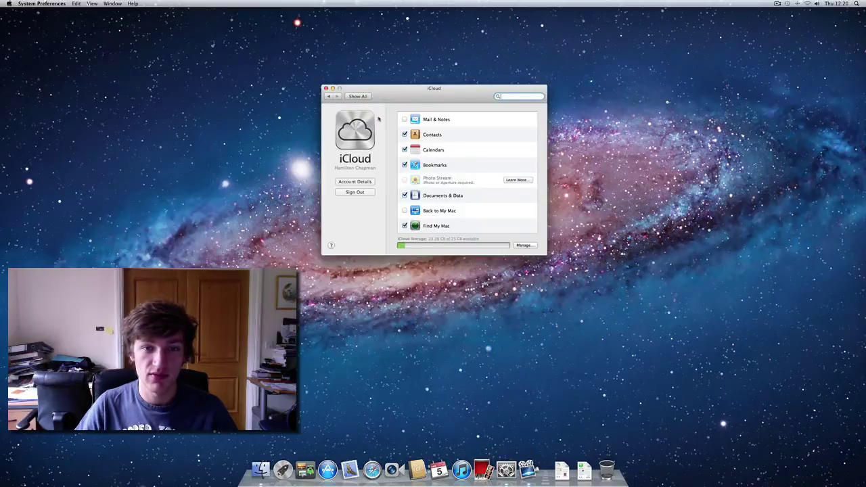
left_click(358, 97)
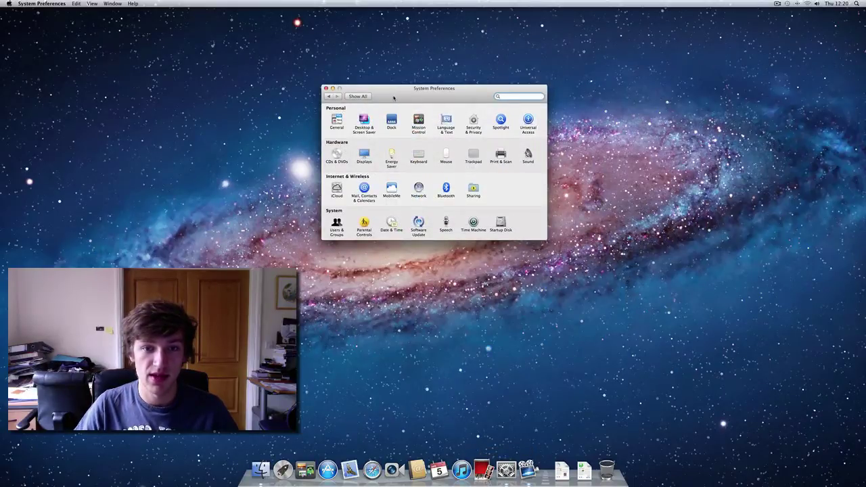
left_click_drag(393, 98, 396, 140)
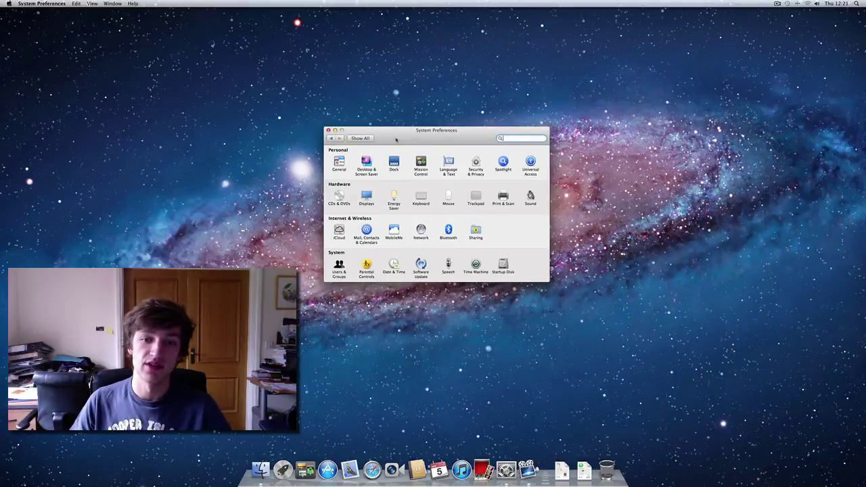
left_click(476, 196)
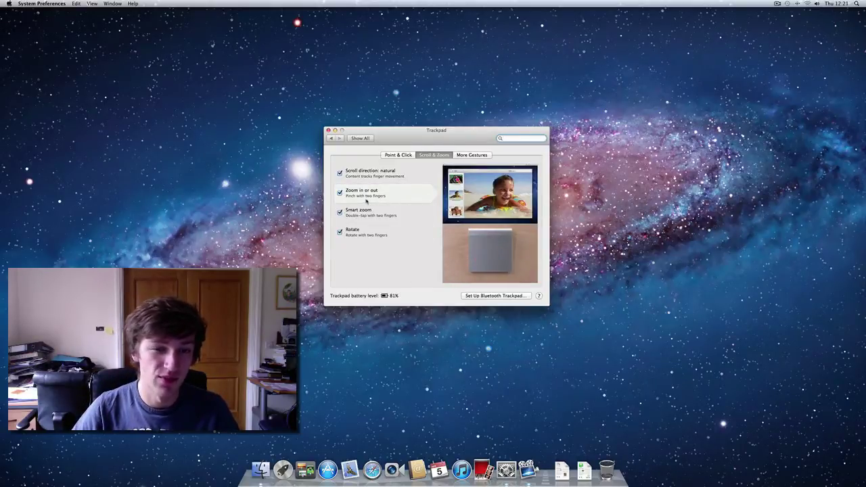
left_click(340, 174)
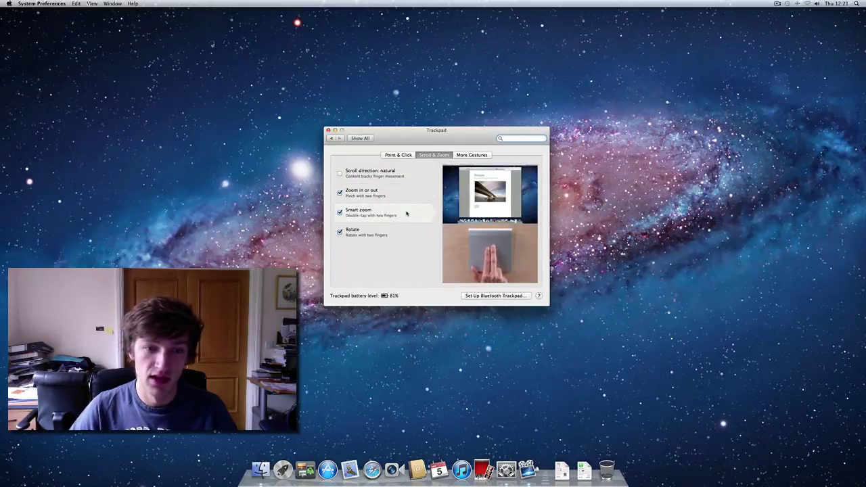
left_click(399, 155)
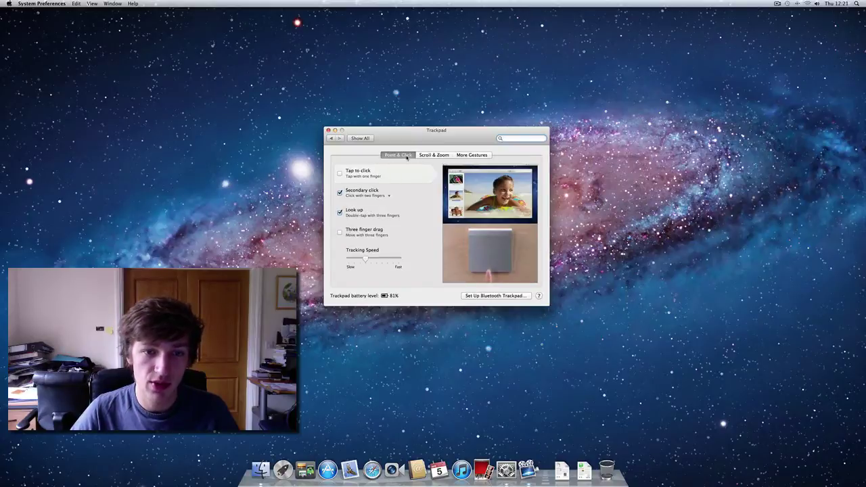
left_click(340, 174)
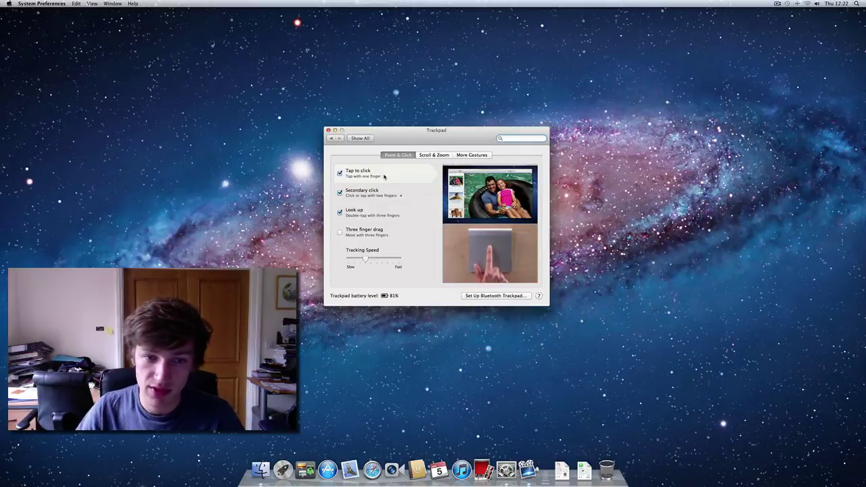
- Test the trackpad's secondary click by opening the context menu of iTunes in the Dock and dismissing it
mouse_move(395, 192)
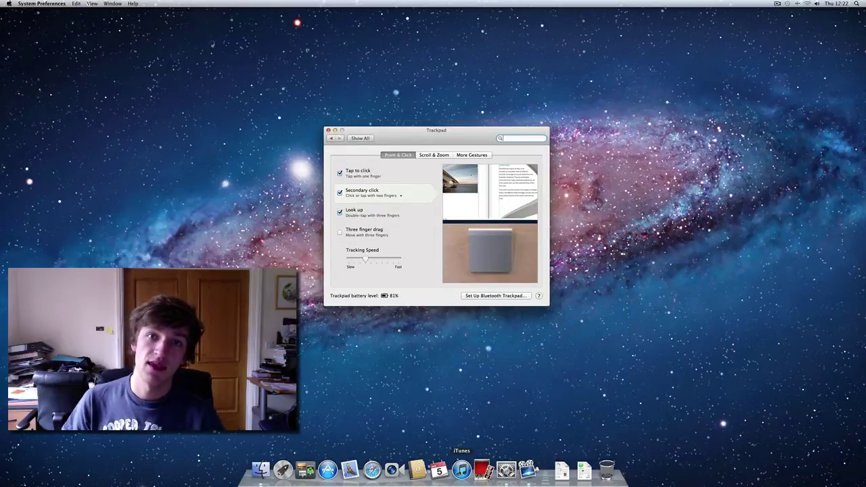
right_click(461, 469)
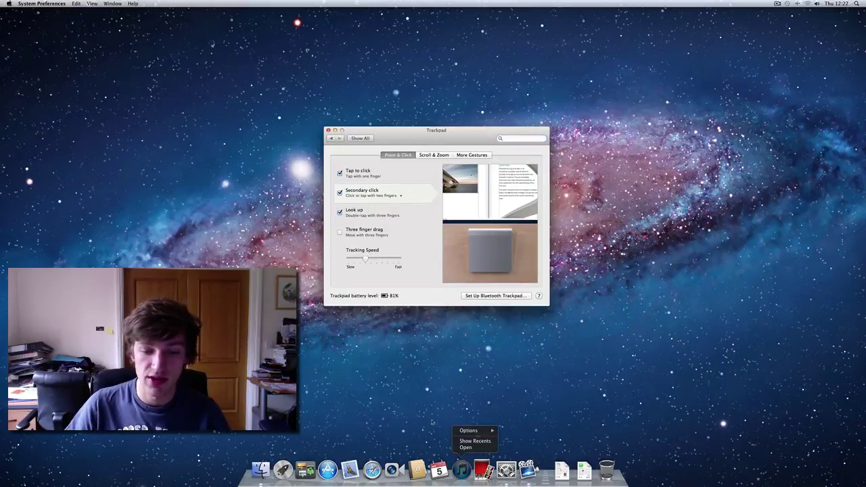
left_click(433, 358)
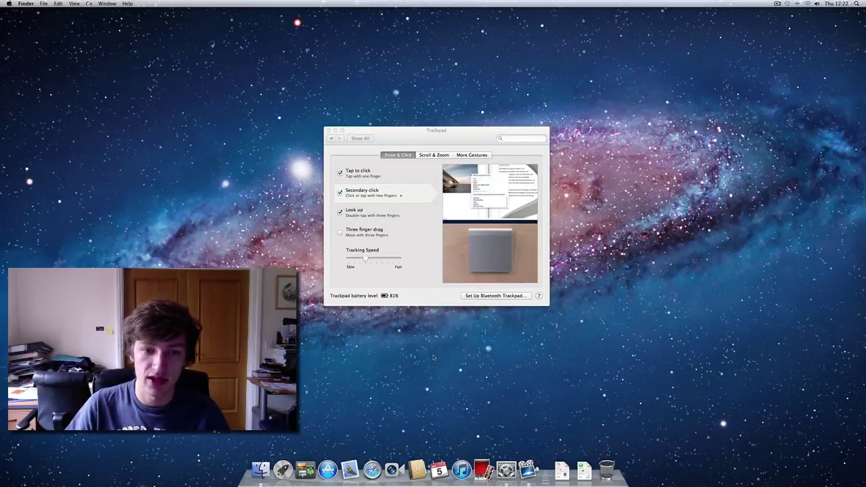
- Set the trackpad's secondary click to "Click in bottom right corner"
left_click(390, 195)
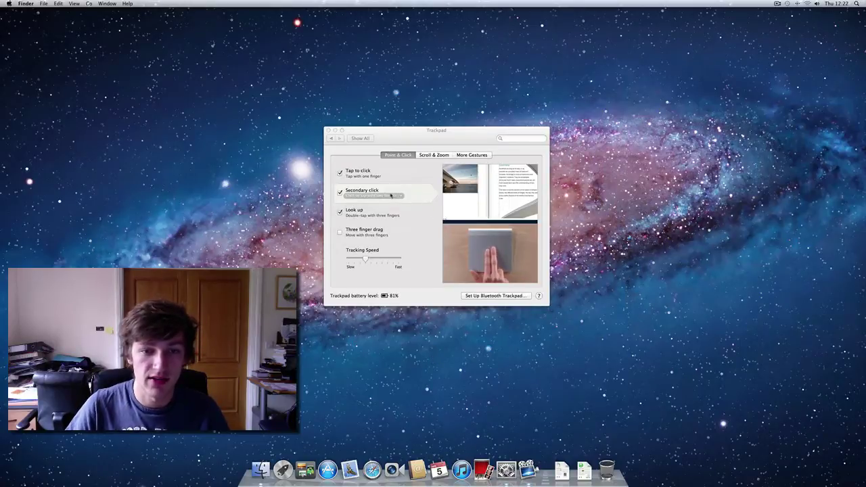
left_click(391, 195)
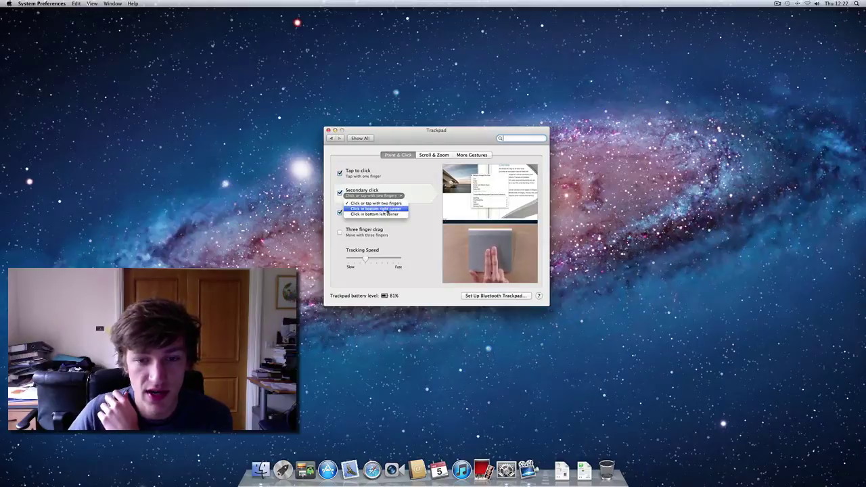
left_click(392, 209)
left_click(402, 195)
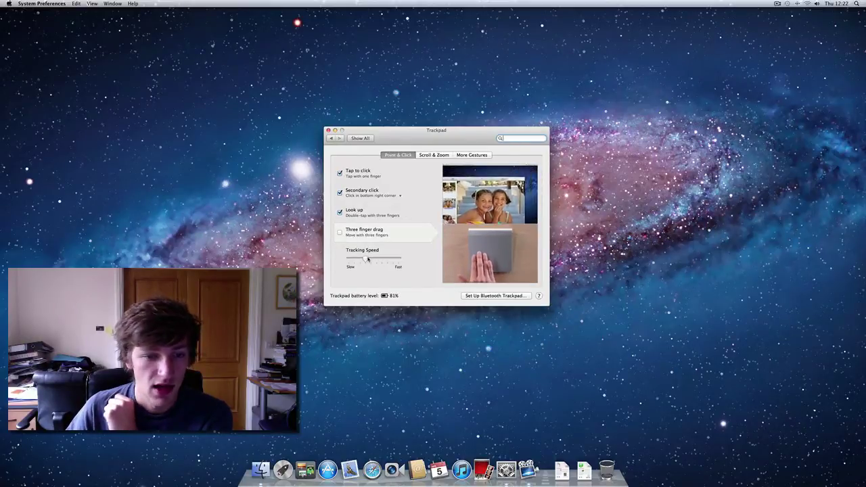
- Try the fastest trackpad tracking speed and restore the previous speed
left_click_drag(365, 260, 413, 271)
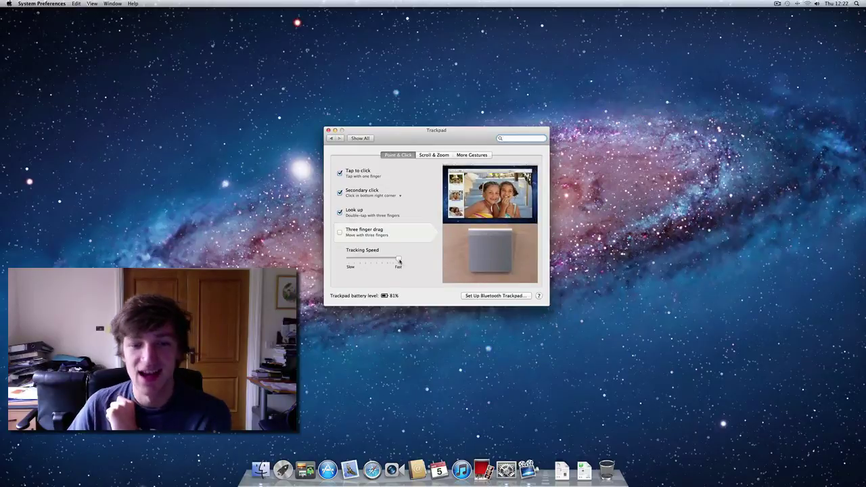
left_click_drag(399, 261, 366, 262)
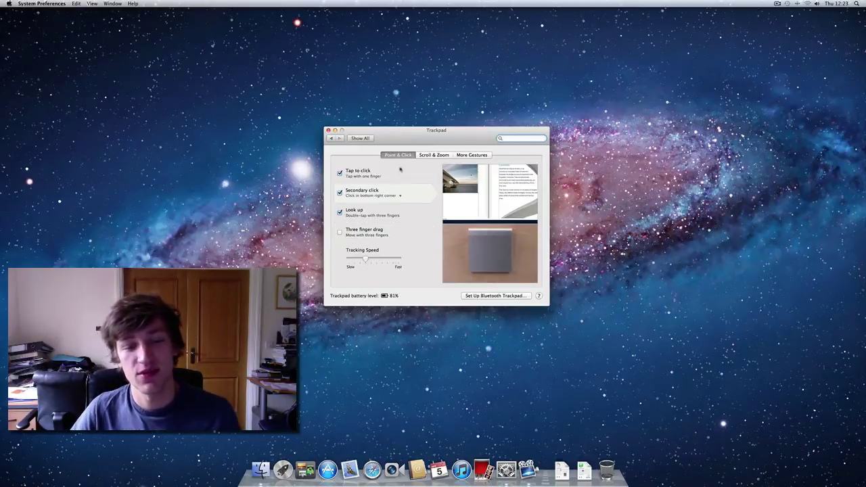
- Look over the General preferences and return to the overview of all preferences
left_click(368, 138)
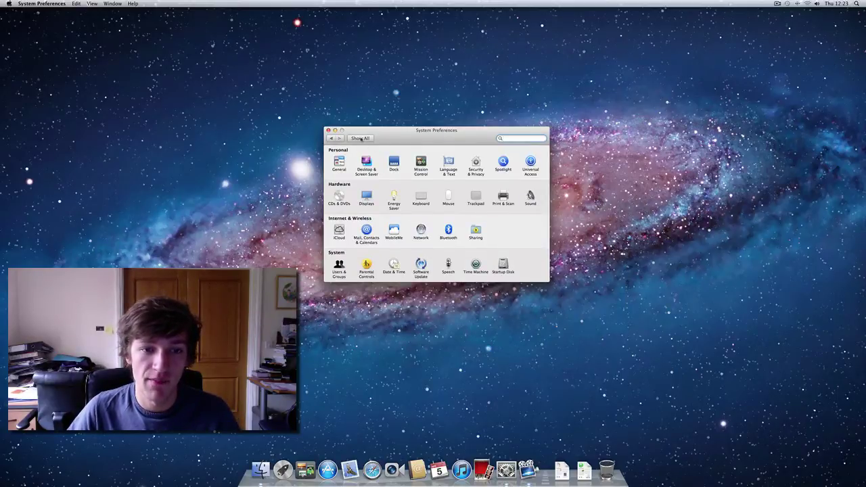
left_click(339, 163)
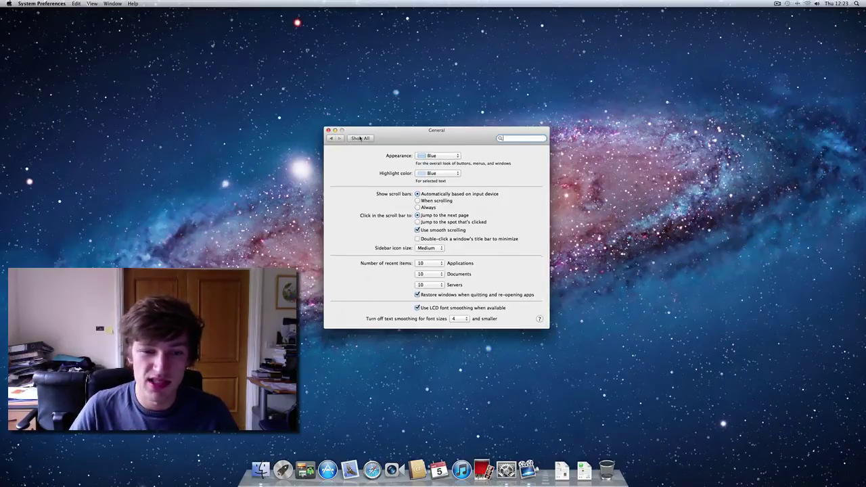
left_click(360, 138)
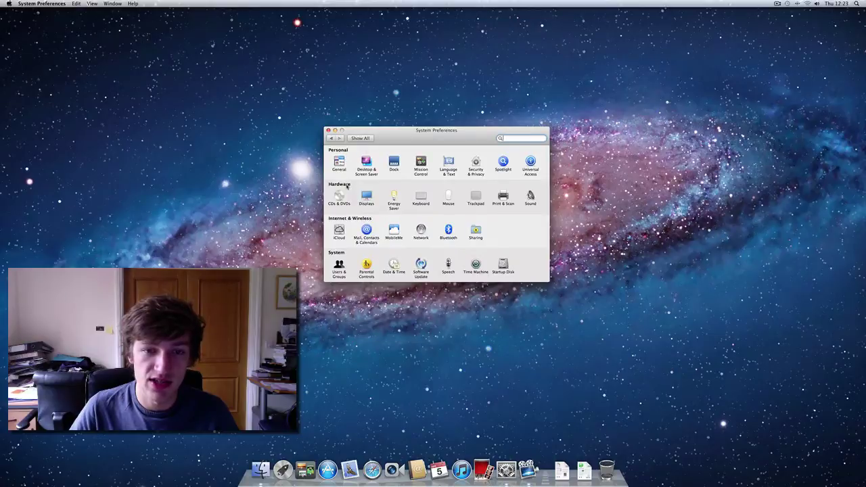
- In the Dock preferences, enlarge the Dock slightly and turn on magnification
left_click(393, 163)
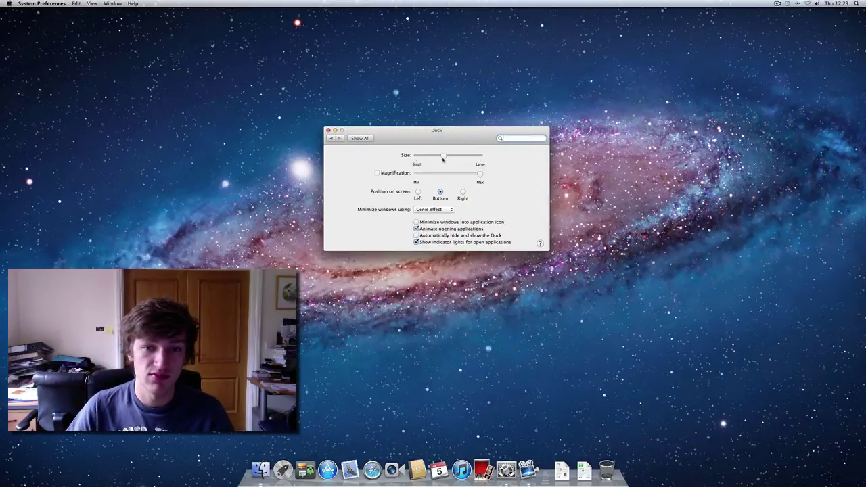
mouse_move(444, 160)
left_mouse_down()
mouse_move(483, 160)
mouse_move(405, 153)
mouse_move(448, 158)
left_mouse_up()
left_click(395, 173)
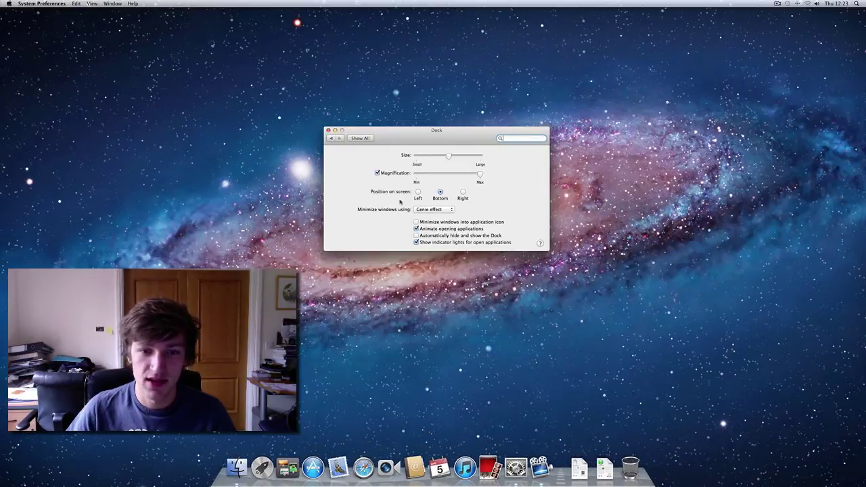
- Try the Left and Right screen positions for the Dock and put it back at Bottom
left_click(417, 191)
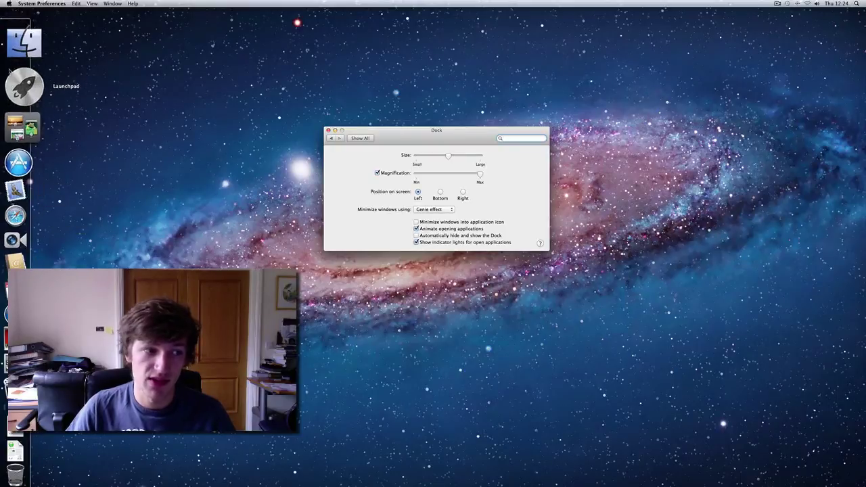
left_click(463, 192)
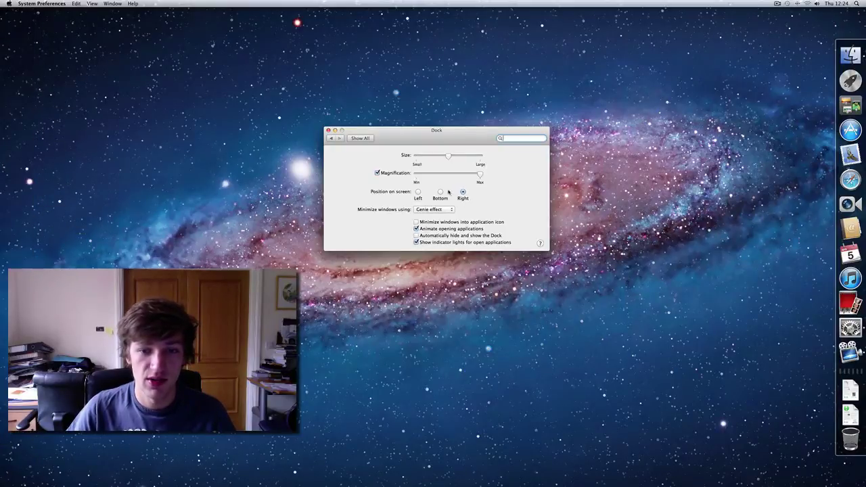
left_click(440, 192)
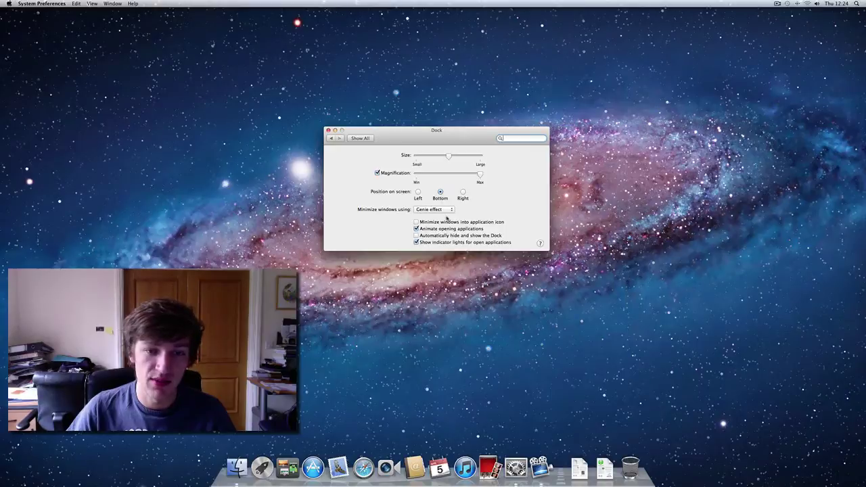
- Check the minimize effect choices, keep Genie effect, and reduce the Dock magnification to about 70% of its maximum
left_click(425, 210)
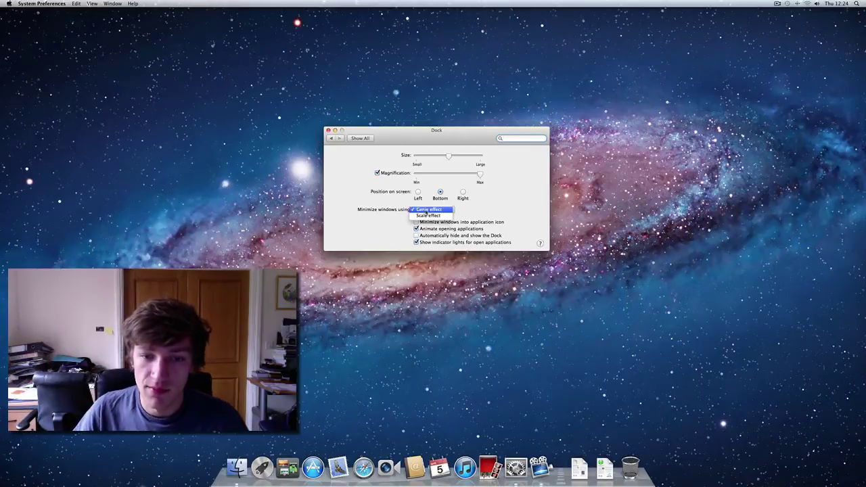
left_click(495, 207)
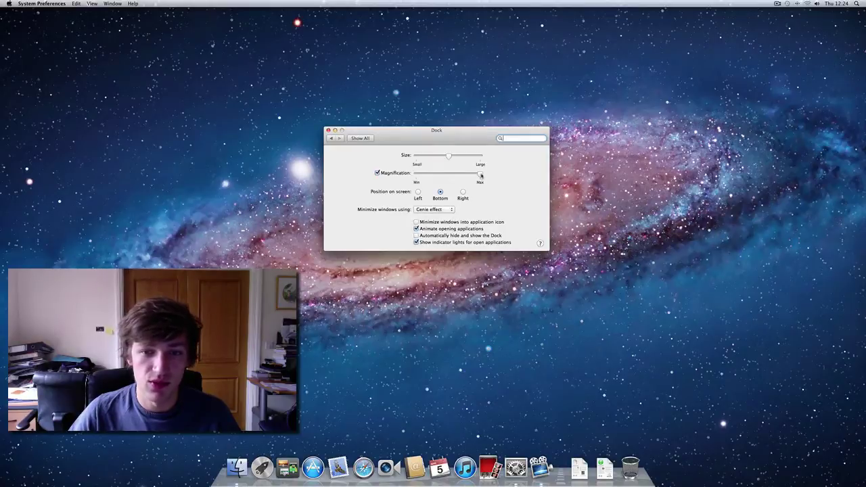
left_click_drag(481, 175, 462, 174)
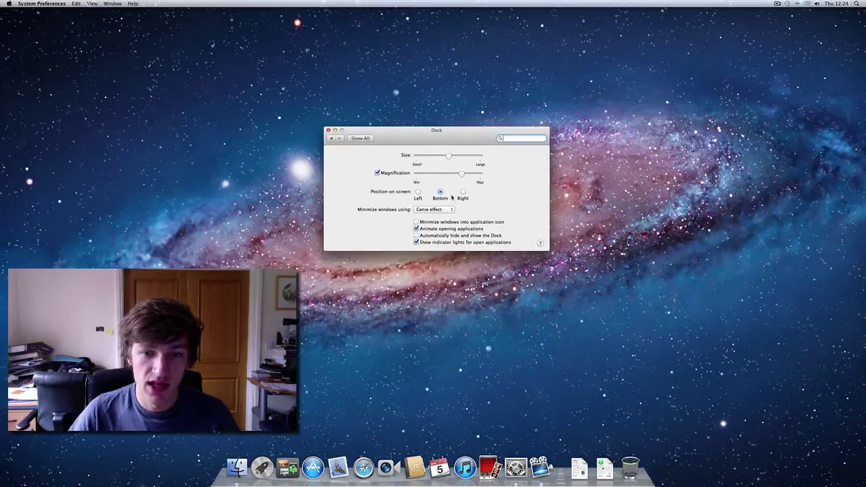
- Test minimizing and restoring the About Stacks document with "Minimize windows into application icon" turned off
left_click(426, 223)
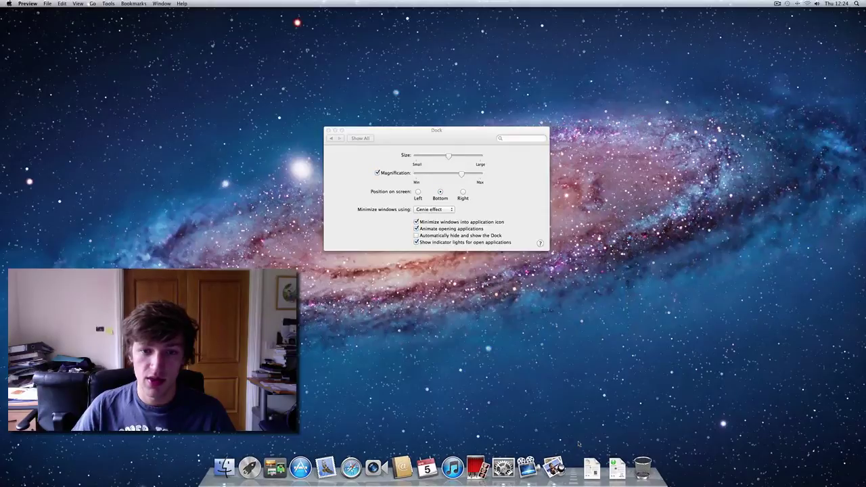
left_click(419, 222)
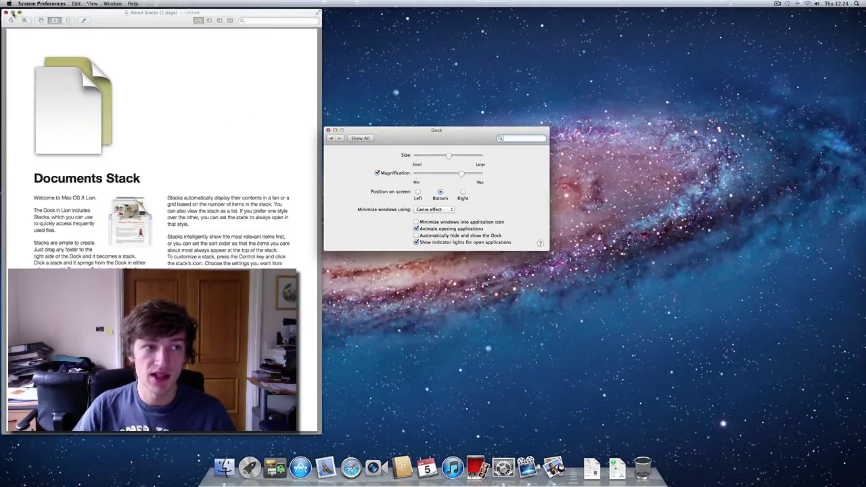
left_click(13, 13)
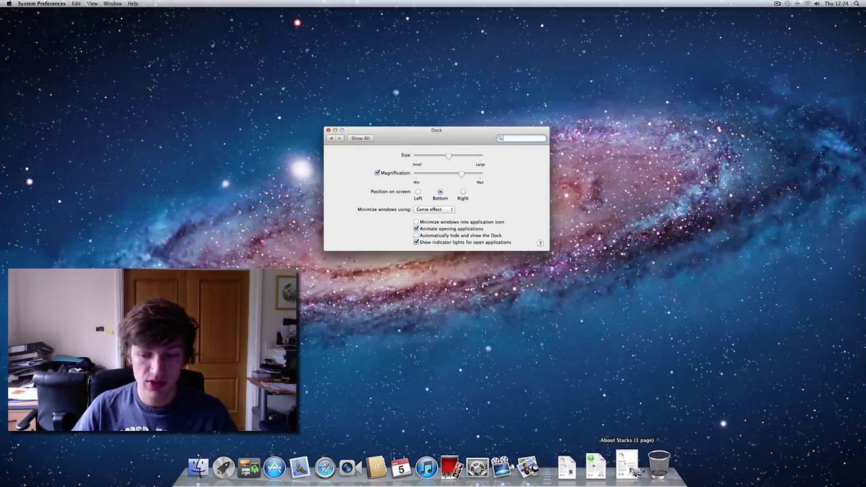
left_click(629, 467)
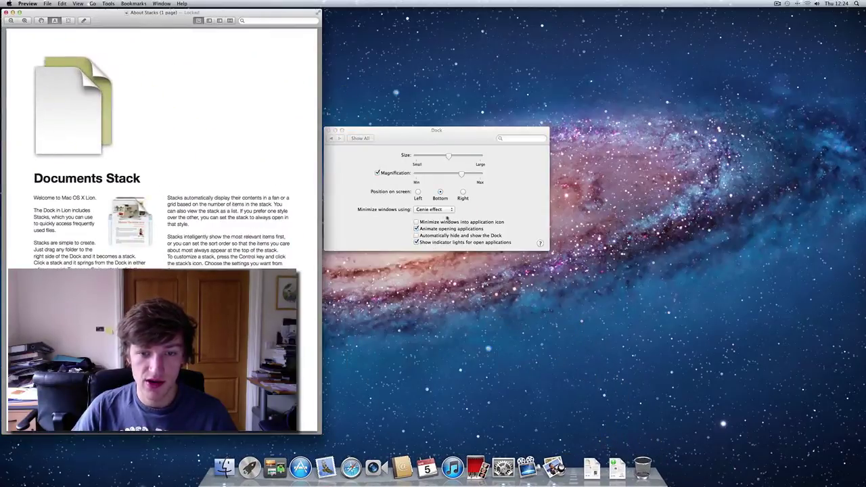
- Turn on "Minimize windows into application icon" and test it by minimizing, restoring and again minimizing the About Stacks document
left_click(416, 222)
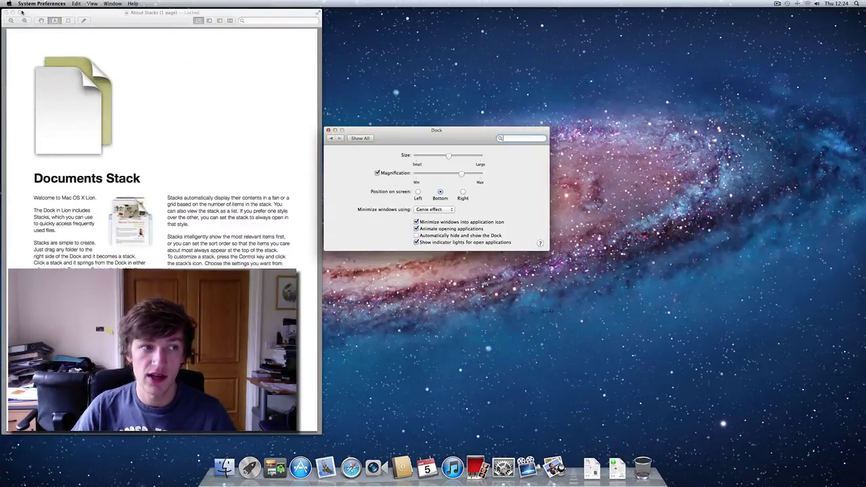
left_click(14, 13)
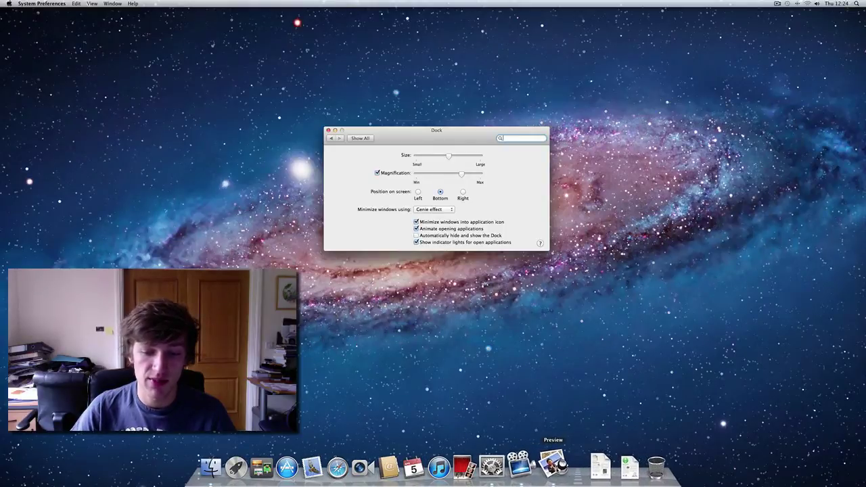
left_click(551, 465)
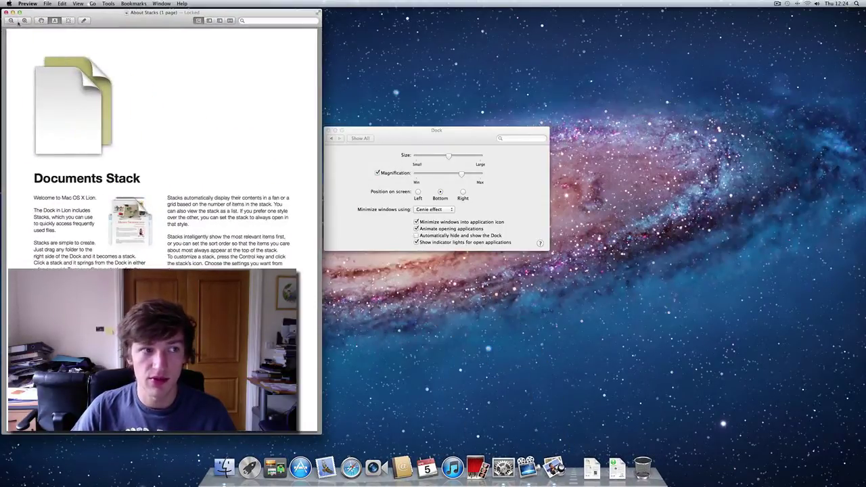
left_click(13, 12)
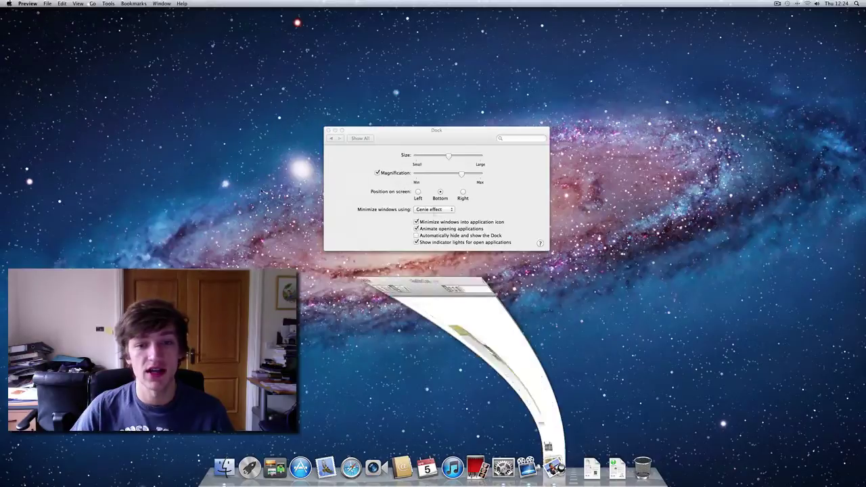
left_click(457, 142)
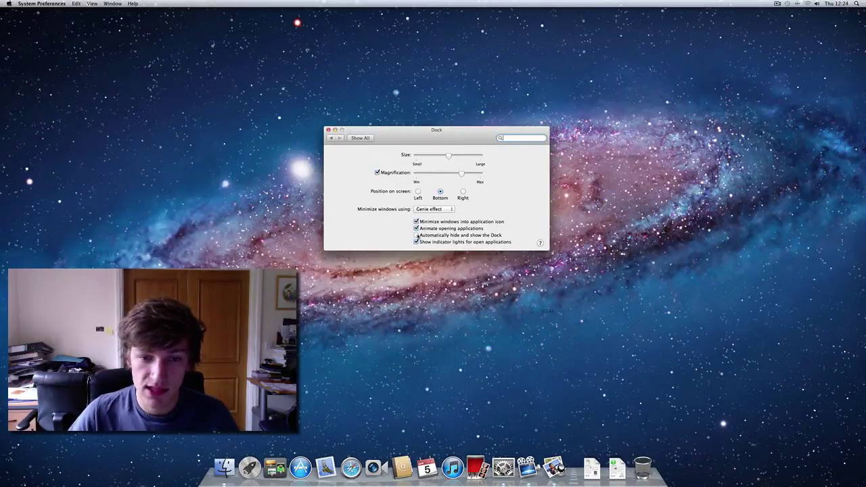
- Try the "Automatically hide and show the Dock" option and turn it back off
left_click(416, 235)
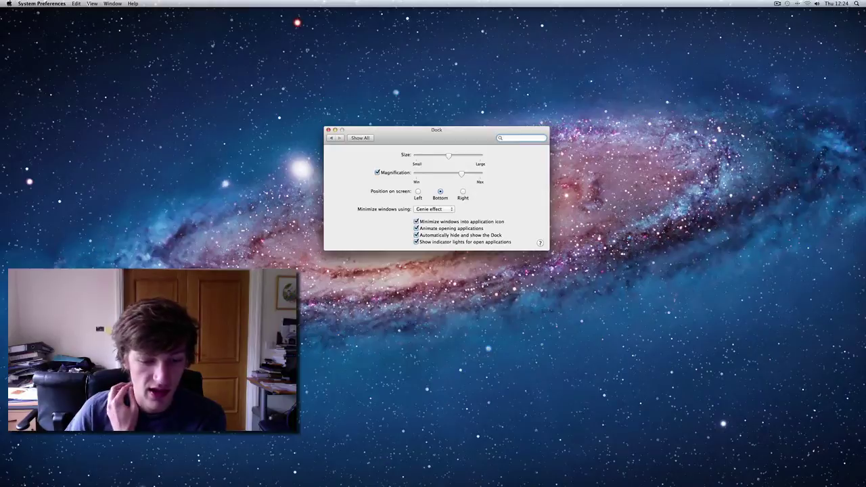
mouse_move(450, 483)
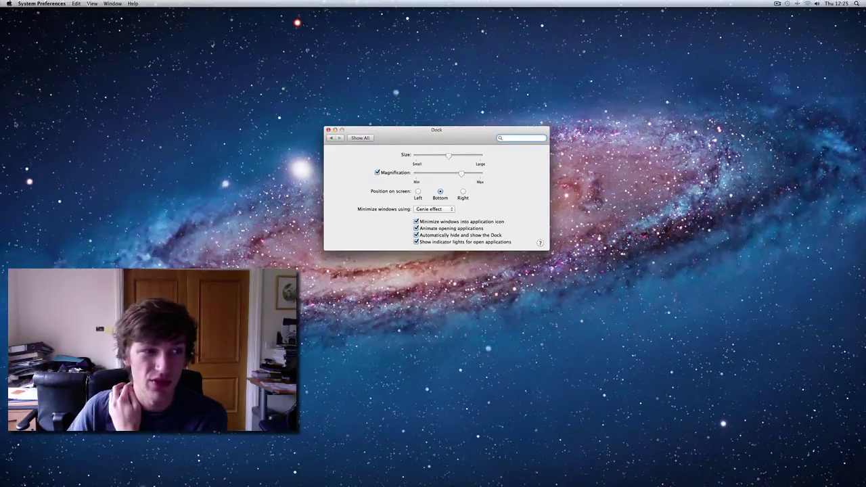
left_click_drag(1, 41, 306, 252)
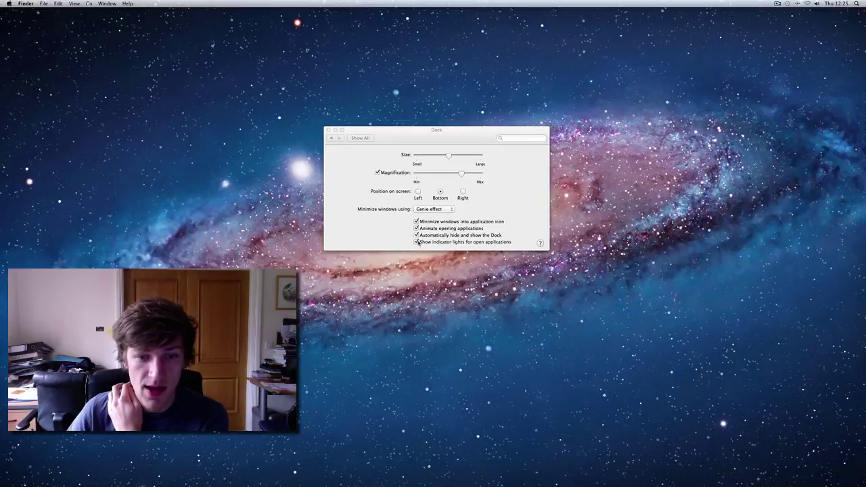
left_click(417, 235)
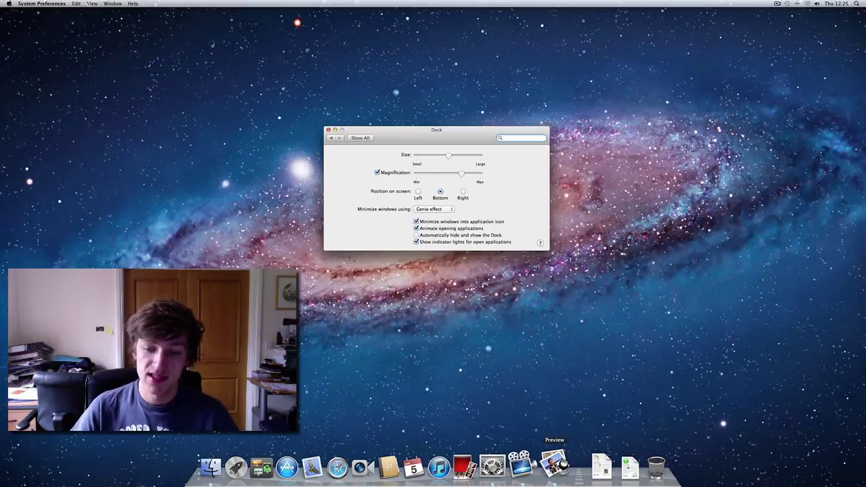
- Restore the minimized About Stacks document from the Dock, close it and quit Preview
left_click(553, 465)
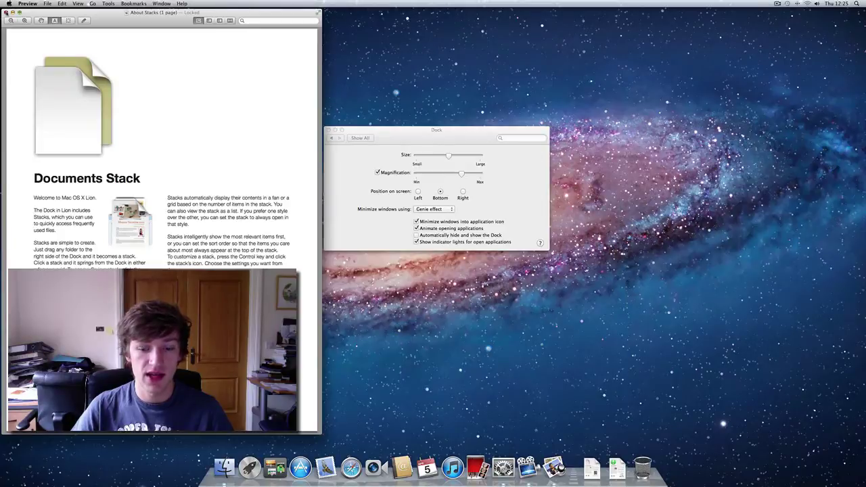
left_click(6, 12)
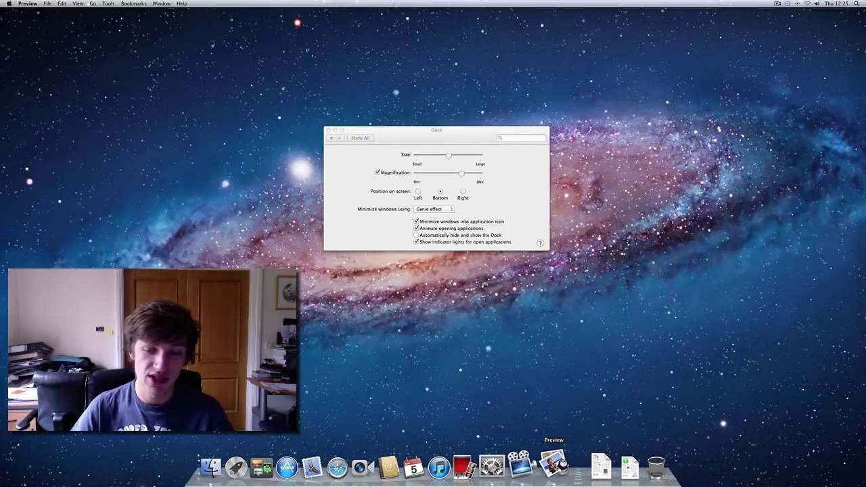
right_click(559, 465)
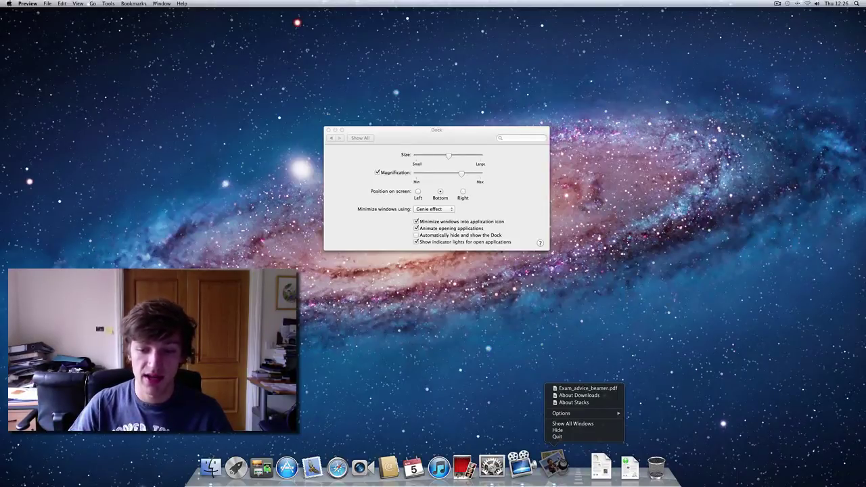
left_click(558, 437)
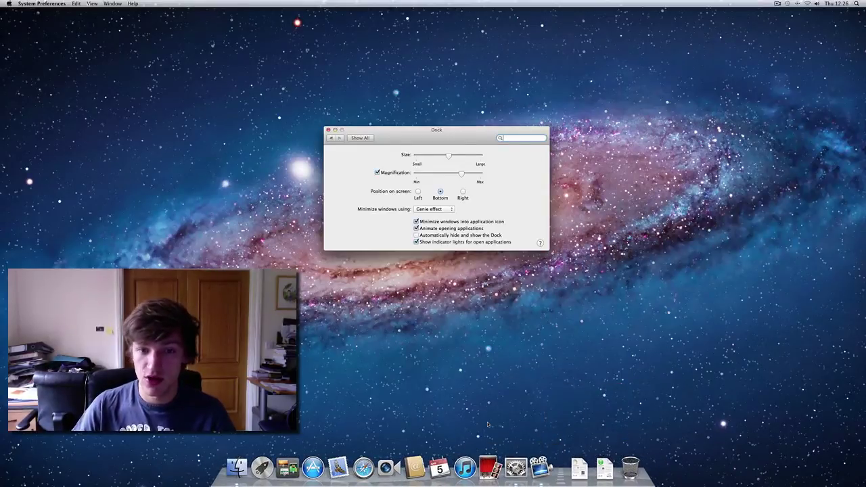
- Look over the Mouse preferences and return to the overview of all preferences
left_click(361, 138)
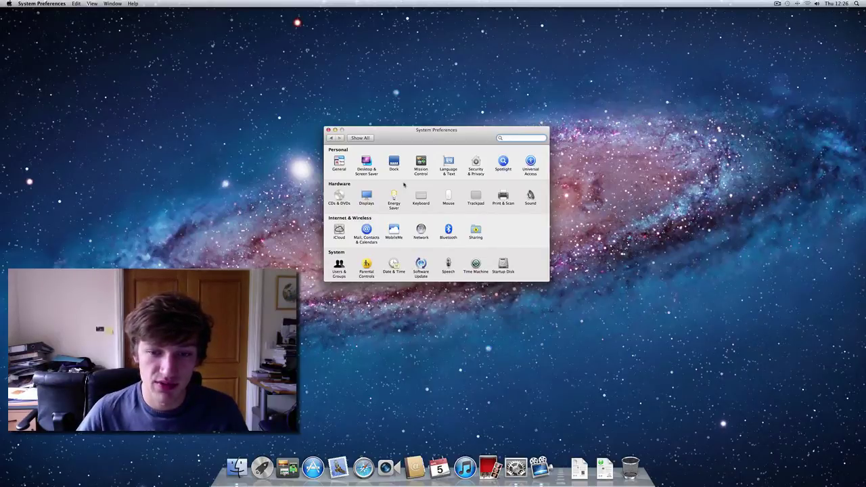
left_click(448, 196)
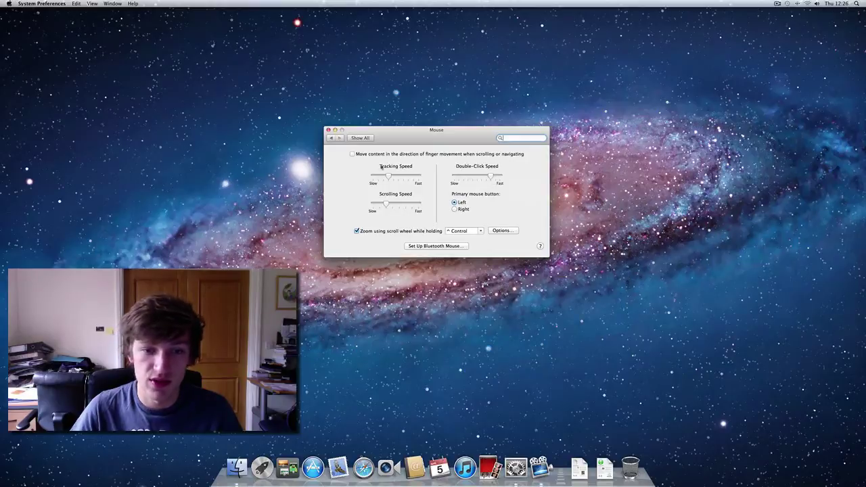
left_click(360, 138)
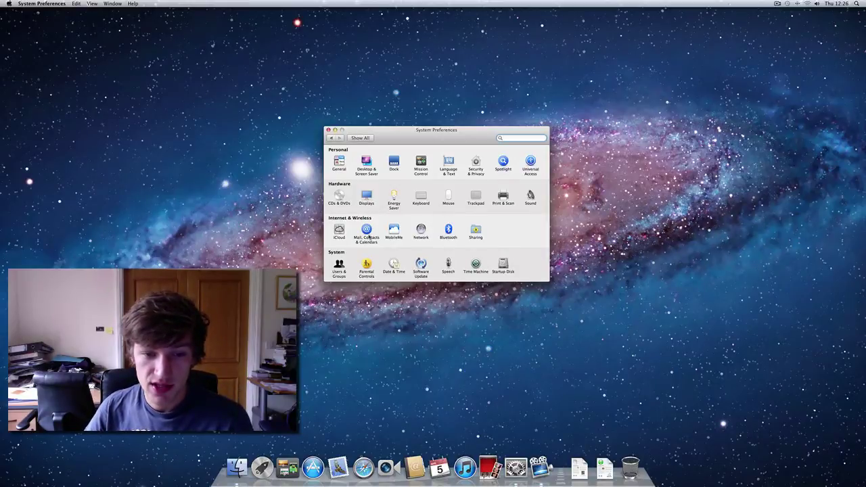
- Turn on Mail & Notes syncing in the iCloud preferences
left_click(339, 230)
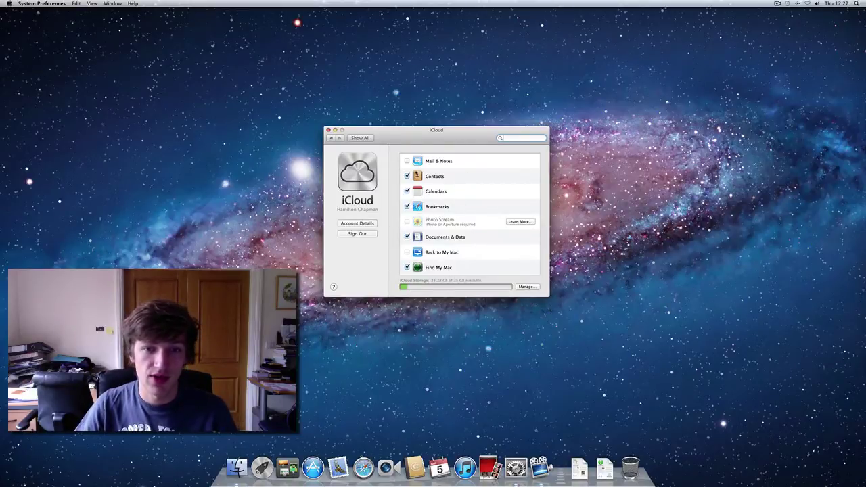
left_click(407, 161)
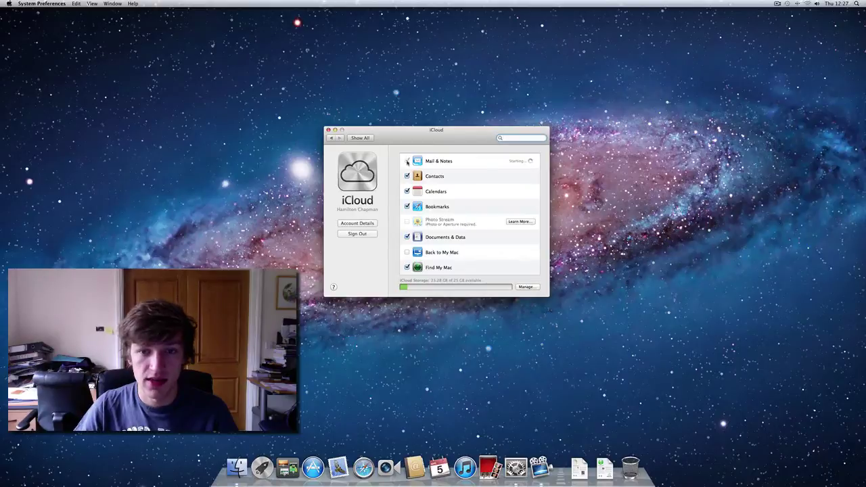
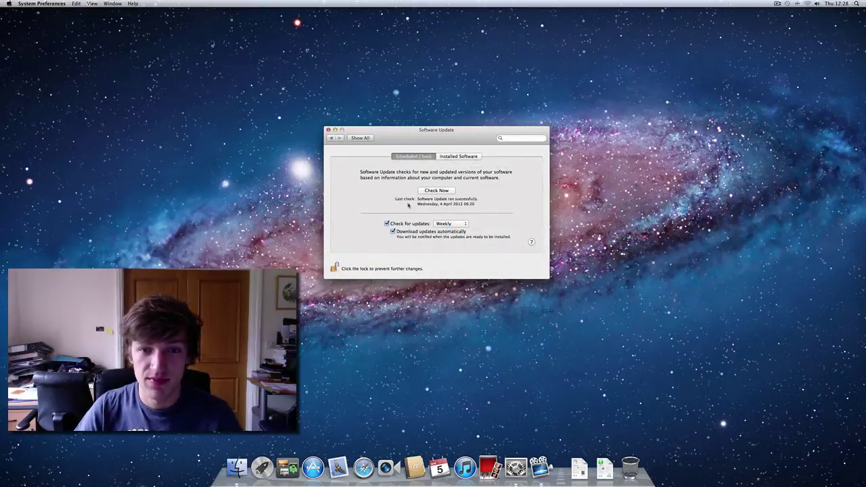
- Check for software updates now, show the update details and read the description of the iMac Wi-Fi Update
left_click(436, 190)
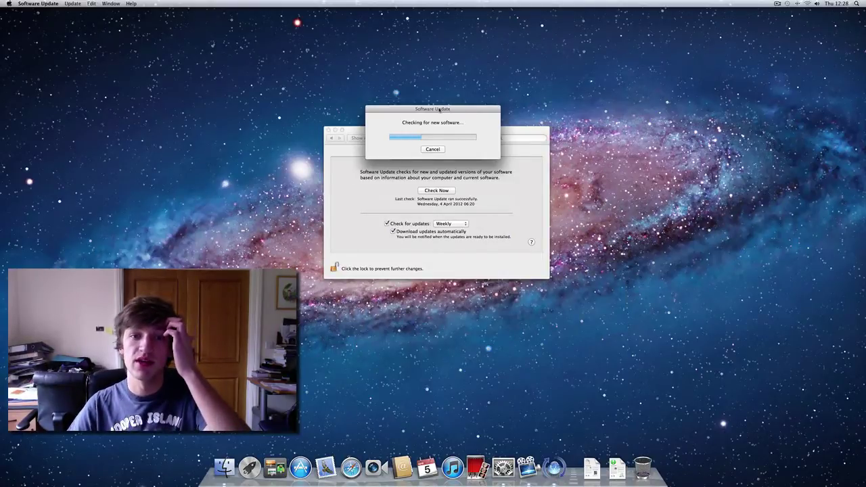
left_click_drag(448, 109, 440, 68)
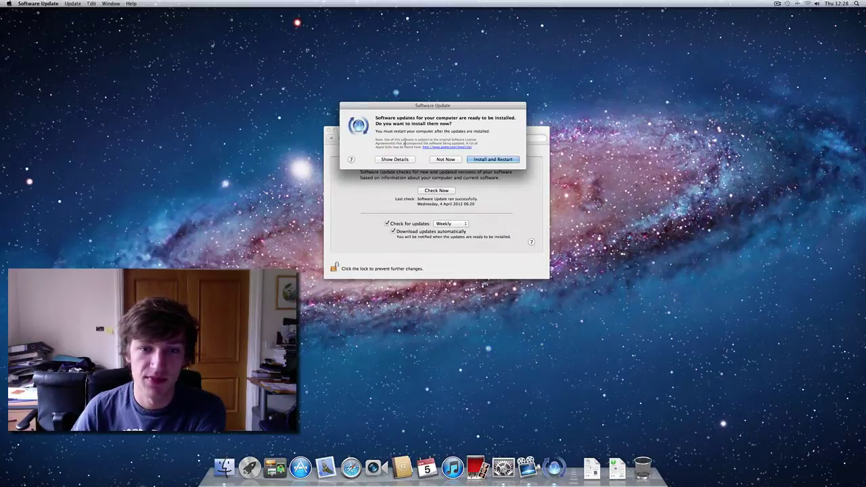
left_click(409, 160)
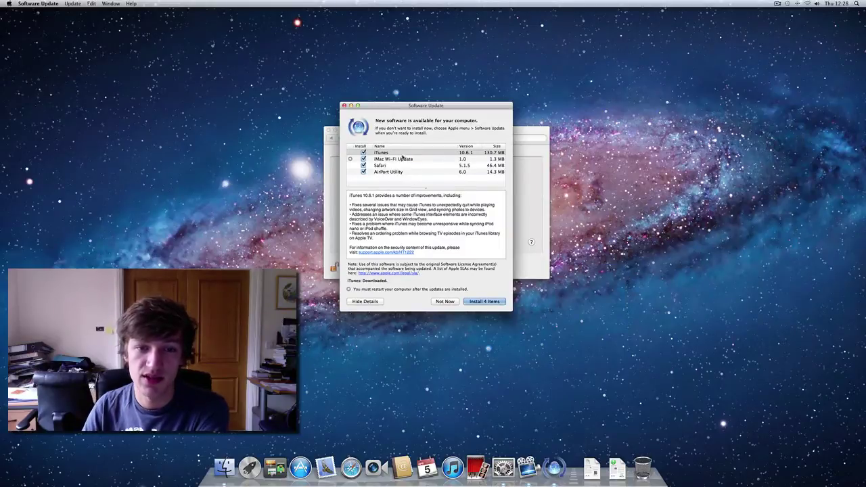
left_click(409, 160)
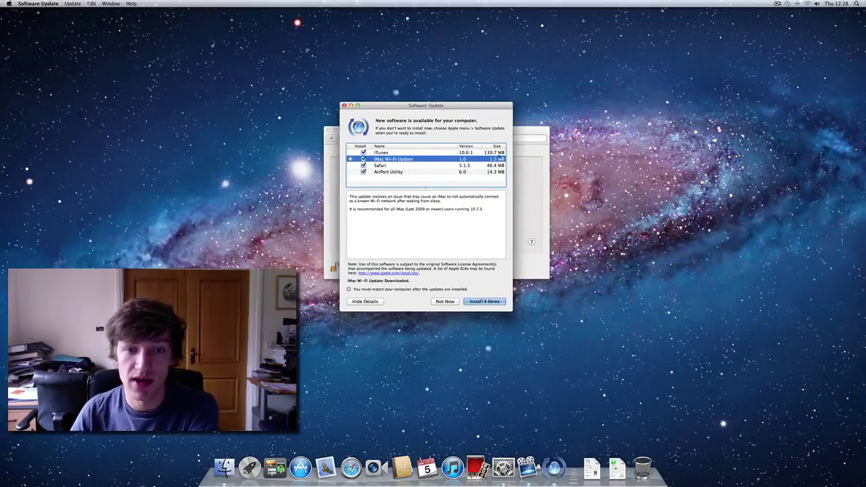
- Look at the available Wi-Fi networks, return to the update list and clear its selection
left_click(807, 4)
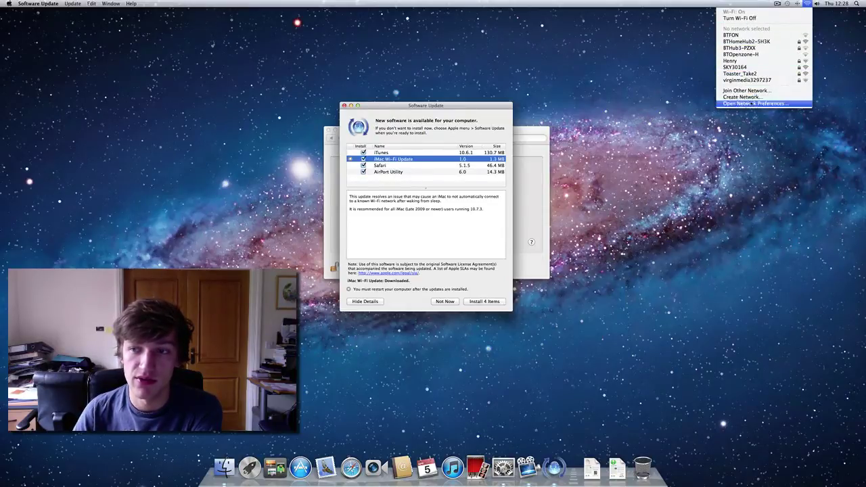
left_click(408, 142)
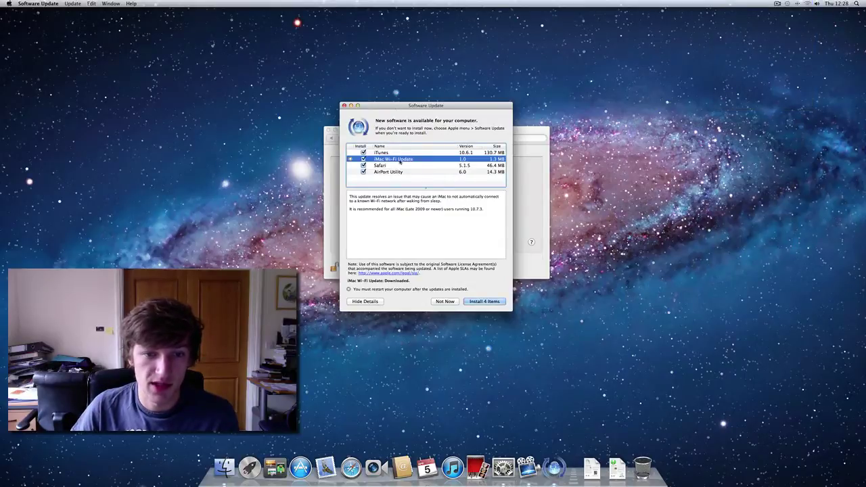
left_click(377, 180)
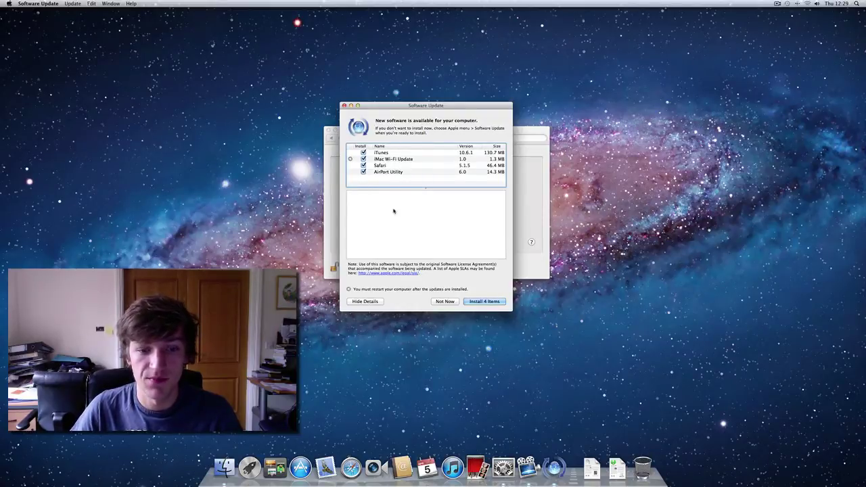
- Try to install the four listed updates, decline the restart with Not Now and close the update window
left_click(485, 301)
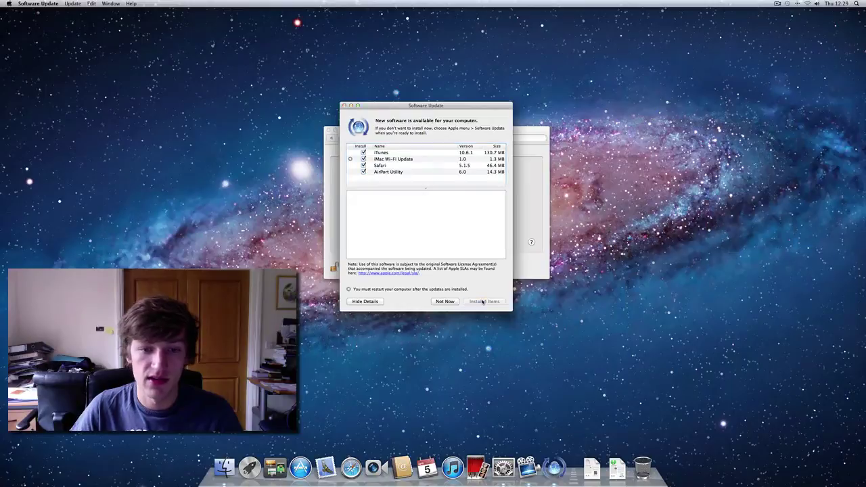
left_click(520, 236)
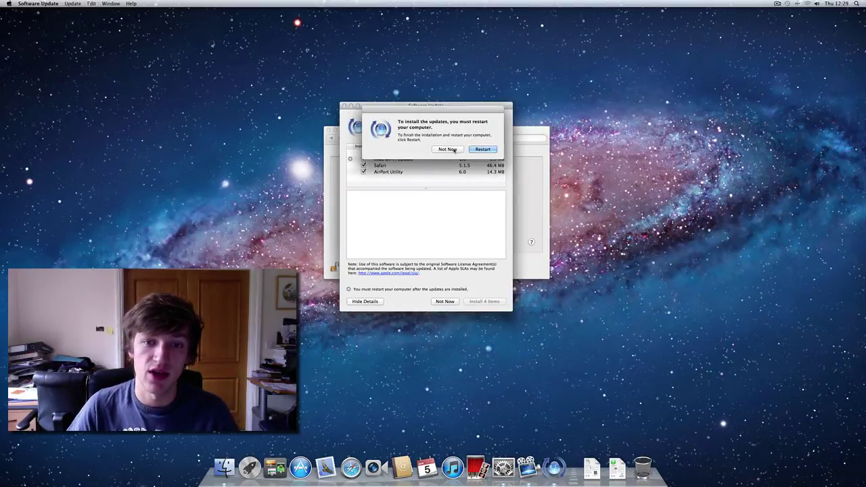
left_click(447, 150)
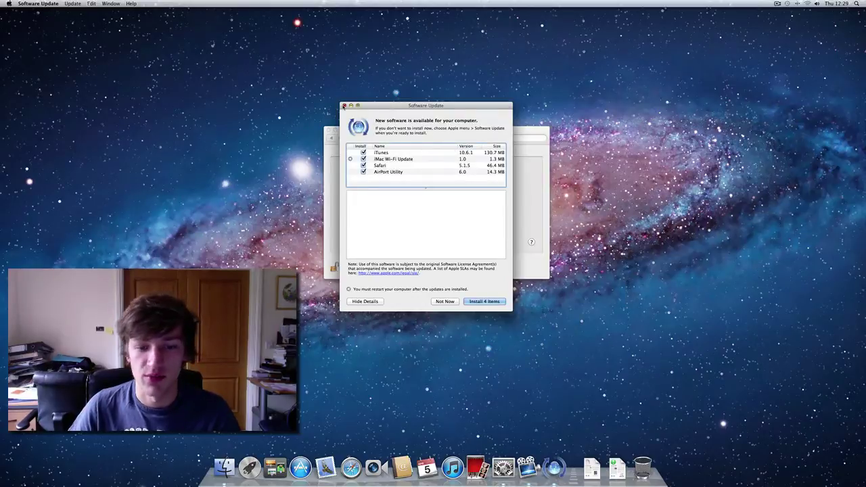
left_click(344, 106)
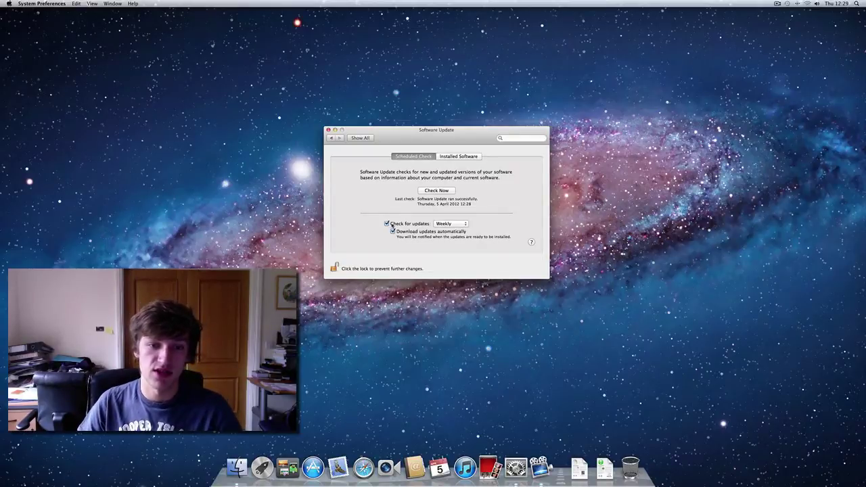
- Check the update frequency choices, keep Weekly and close the System Preferences window
left_click(450, 224)
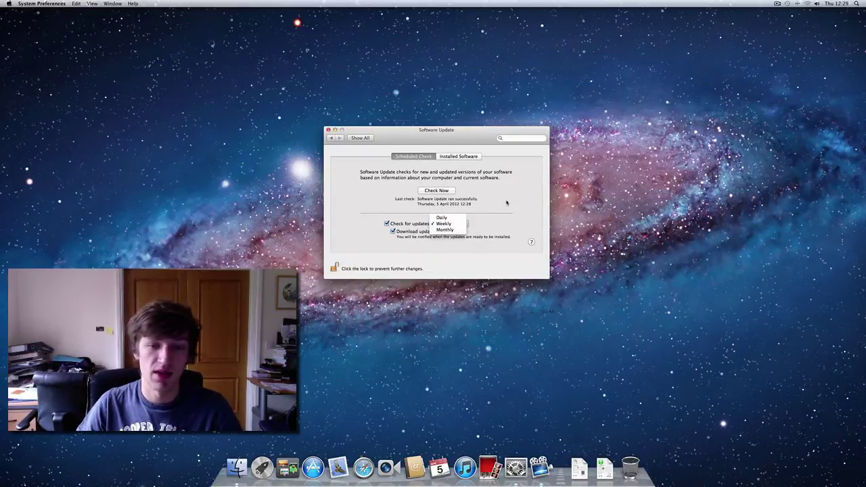
left_click(456, 224)
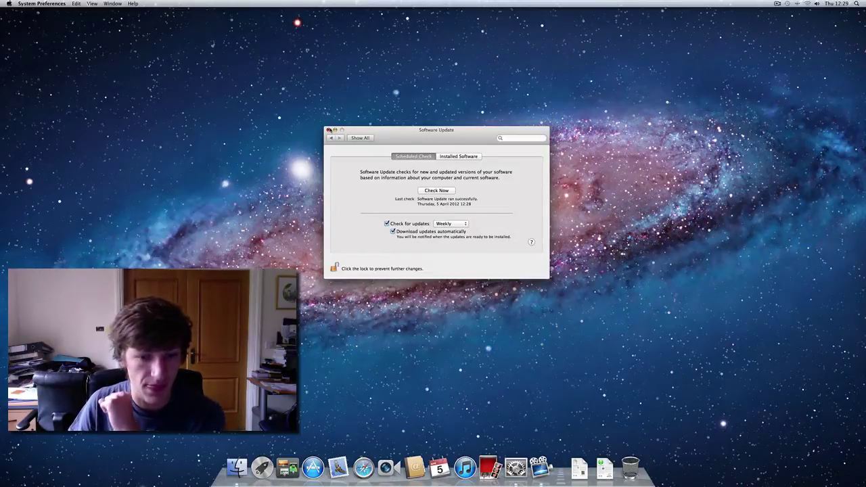
left_click(328, 129)
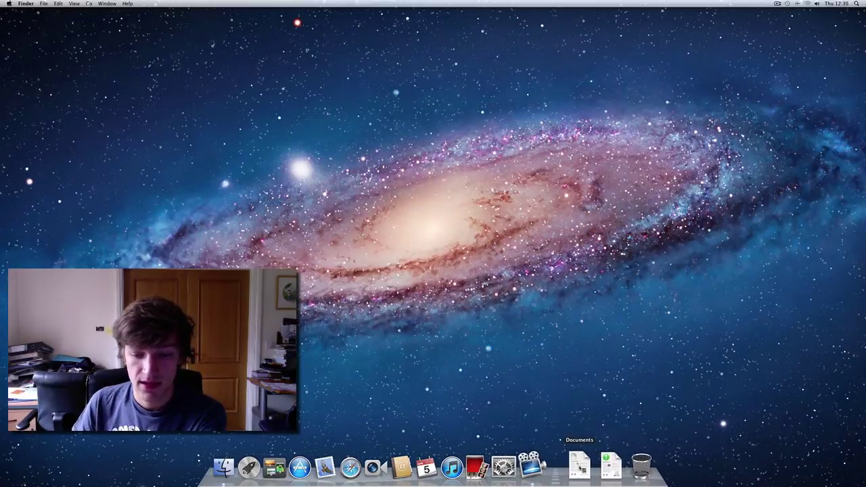
- Open the About Stacks document from the Documents stack and move its window to the middle of the desktop
left_click(580, 465)
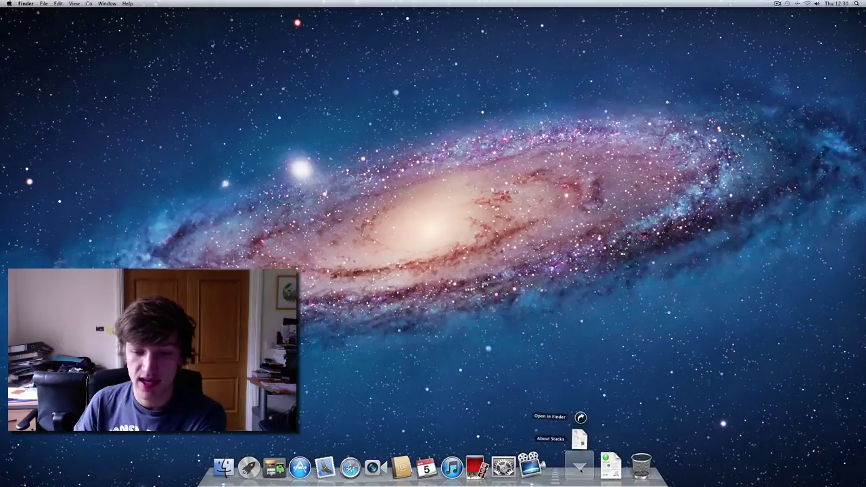
left_click(583, 439)
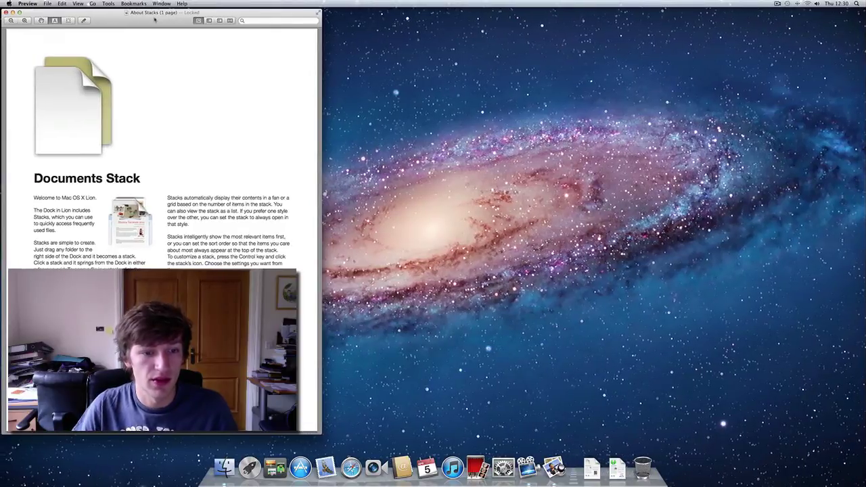
left_click_drag(155, 20, 392, 3)
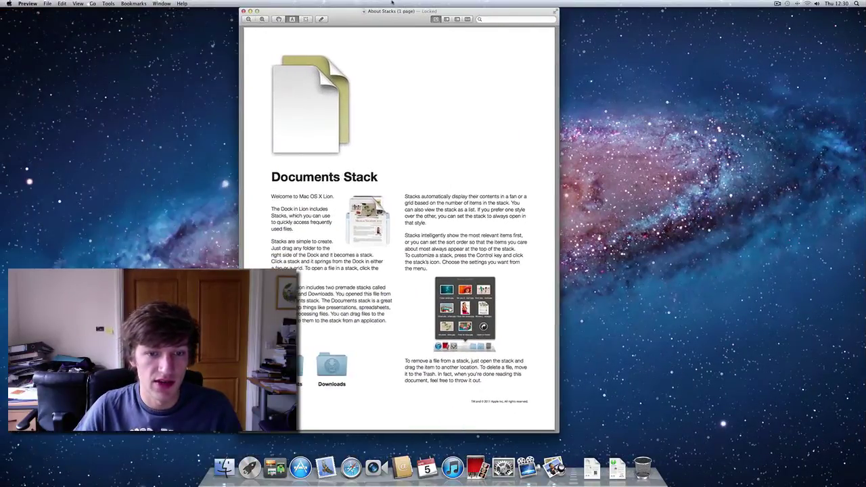
- View the contents of the Downloads stack, shift the About Stacks window aside and close that document
left_click(618, 467)
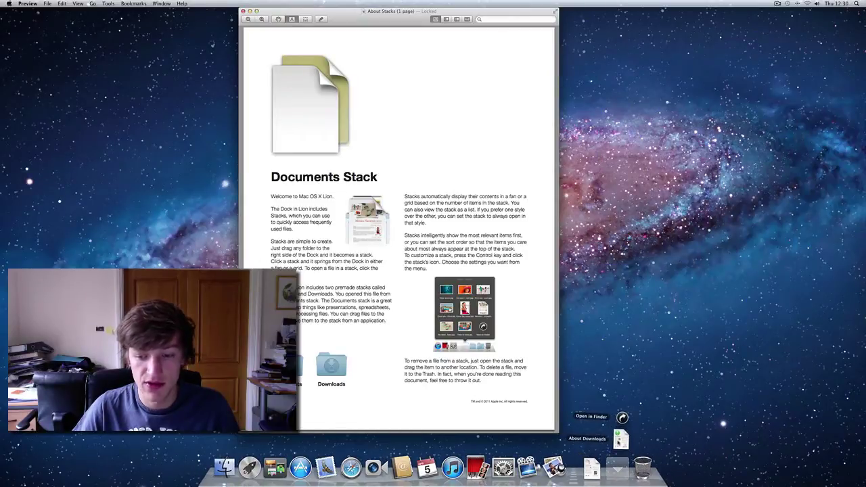
left_click_drag(384, 13, 299, 13)
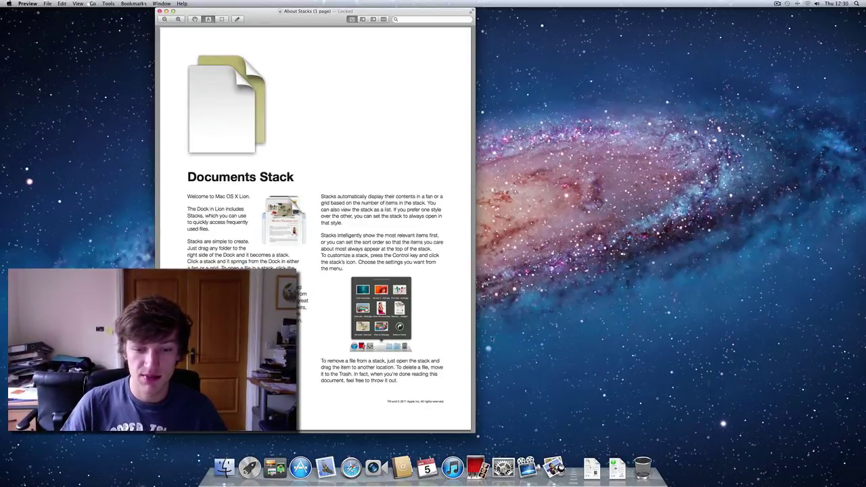
left_click(160, 11)
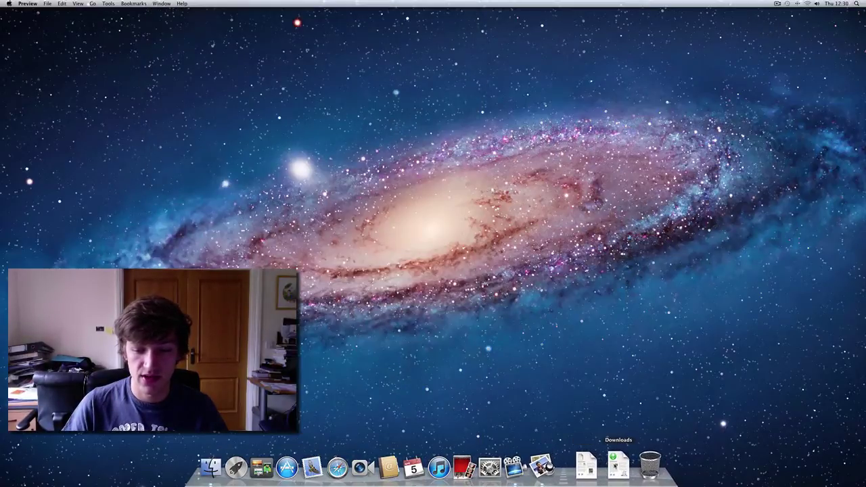
- Try displaying the Downloads stack as a Folder in the Dock and switch it back to Stack
right_click(617, 466)
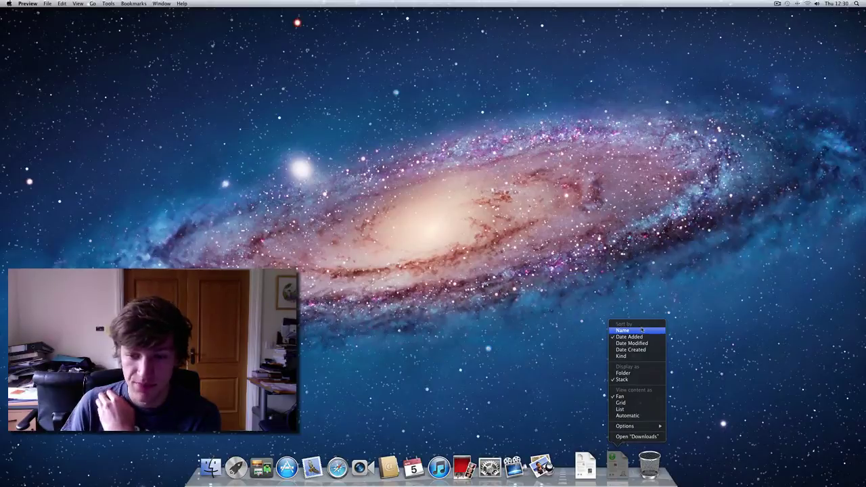
left_click(626, 372)
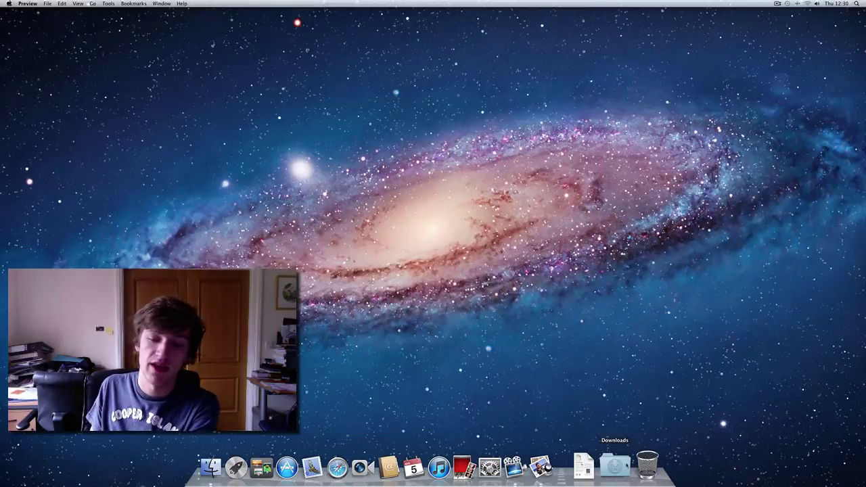
right_click(615, 465)
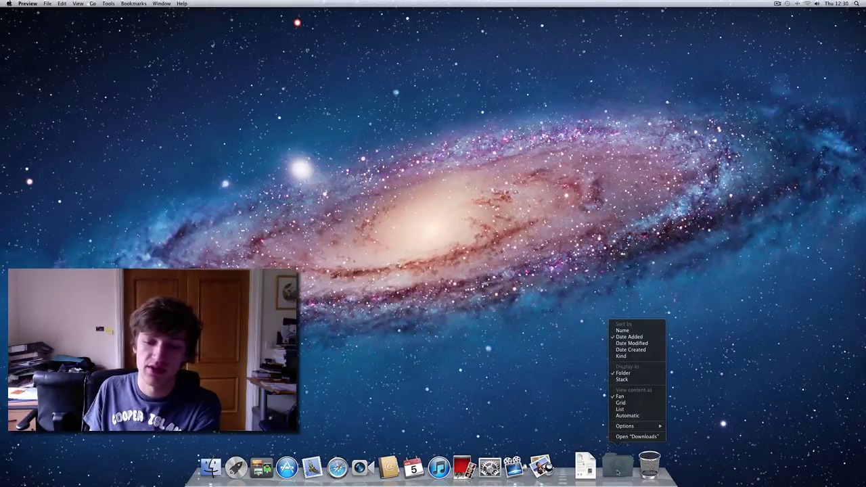
left_click(622, 379)
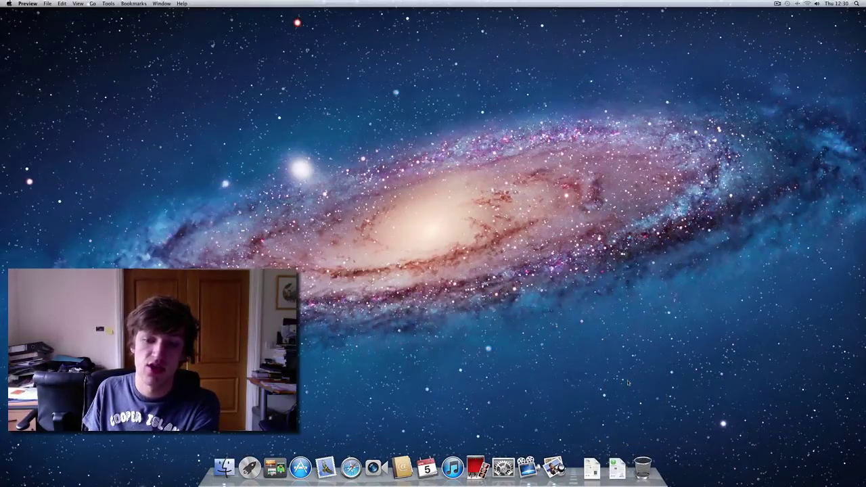
- Check the display options of the Downloads stack, expand its contents in the fan view and collapse them
right_click(616, 466)
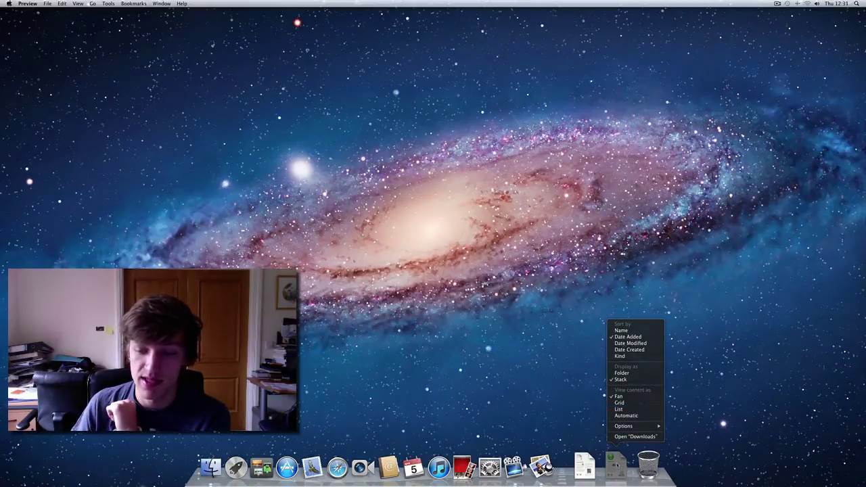
left_click(618, 458)
left_click(617, 464)
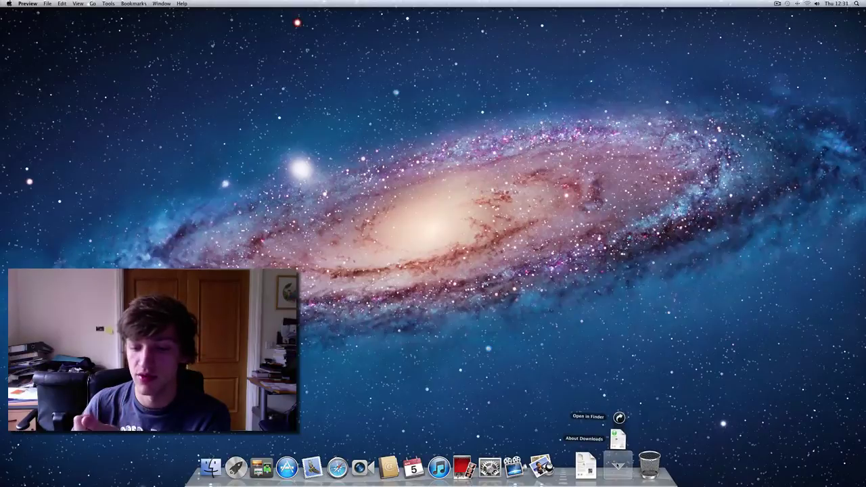
left_click(618, 465)
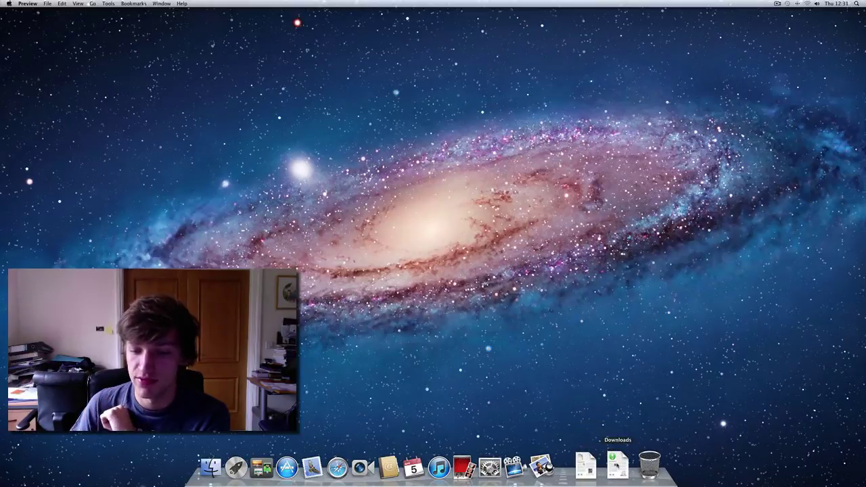
- Set the Downloads stack to view its content as Grid, open it to see the layout and close it
right_click(618, 464)
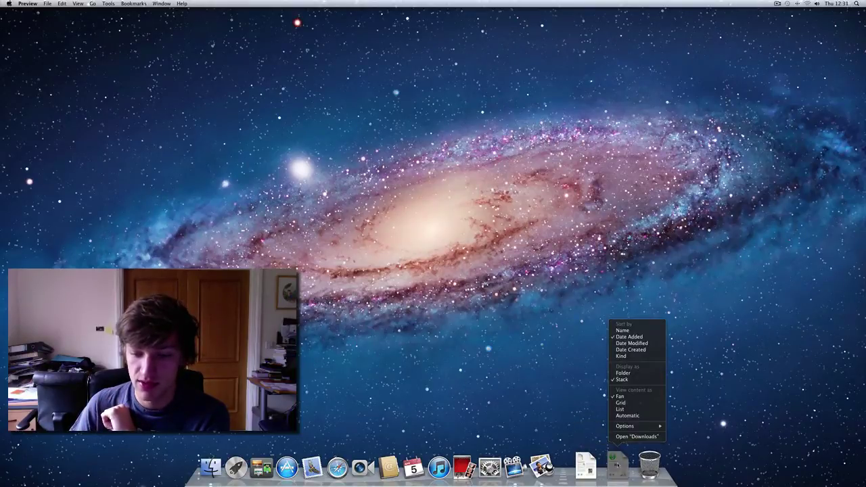
left_click(620, 402)
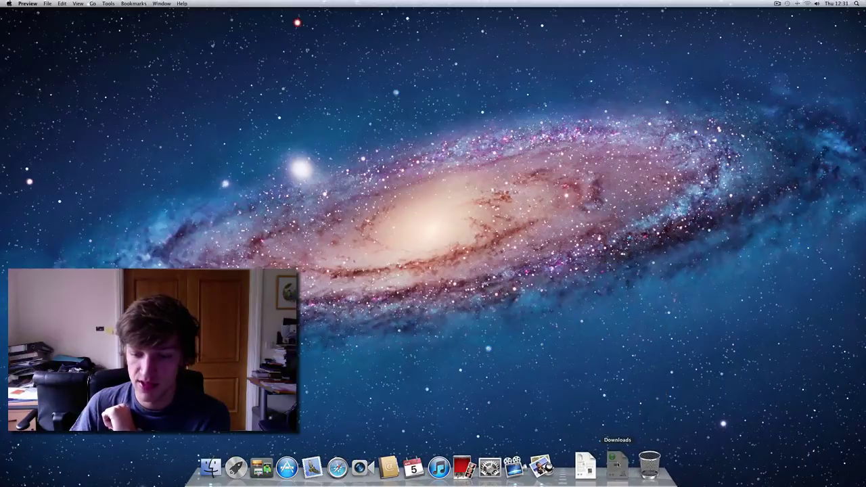
left_click(617, 465)
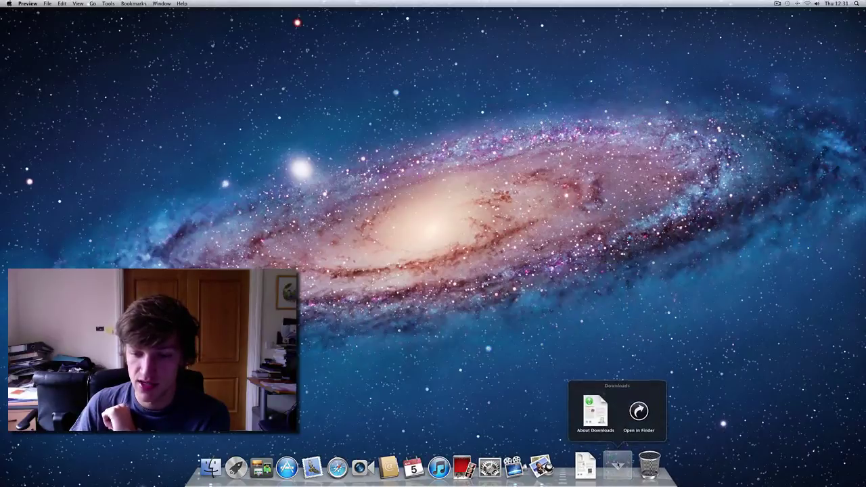
left_click(617, 466)
left_click(617, 465)
left_click(617, 466)
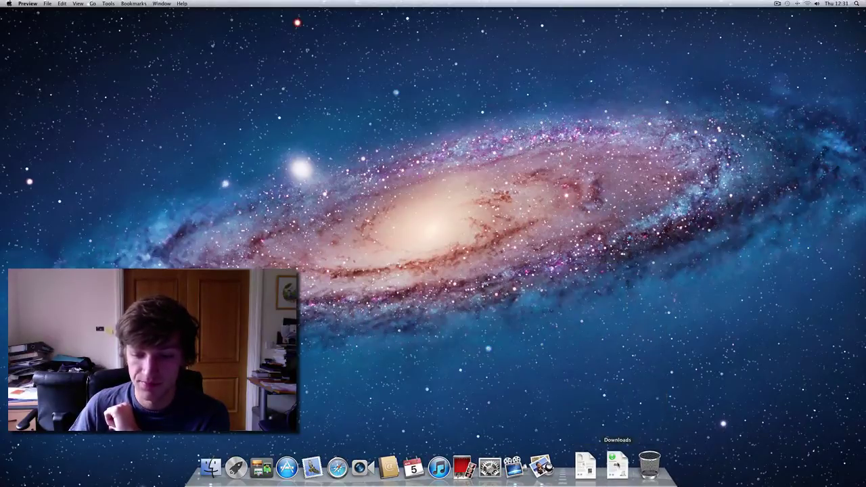
- Switch the Downloads stack's content view to List, check how the contents are listed and close it
right_click(618, 465)
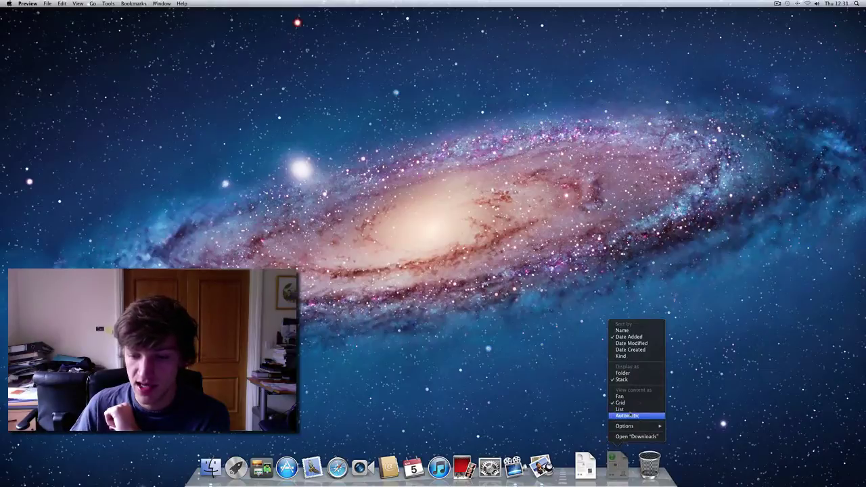
left_click(624, 414)
right_click(616, 466)
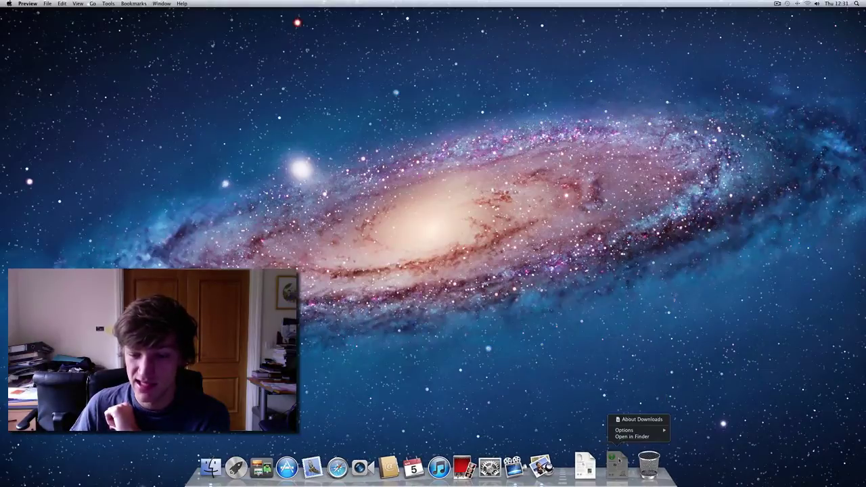
left_click(615, 465)
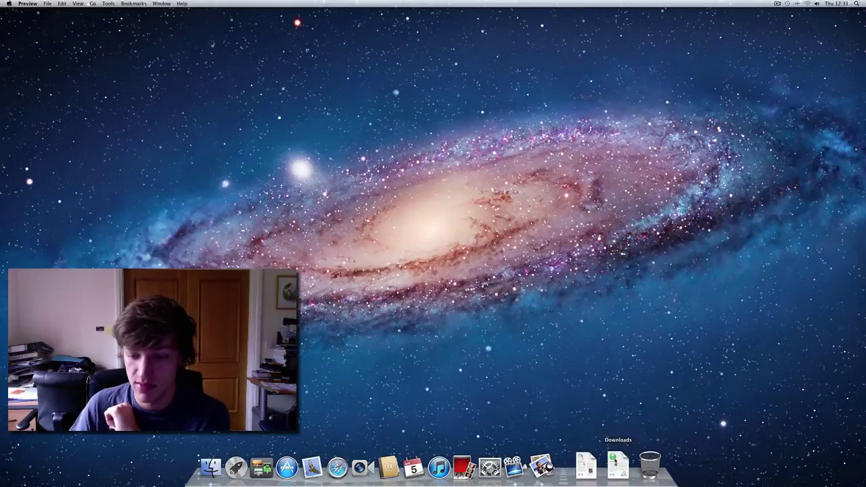
- Set the Downloads stack's content view to Automatic and open the stack to see the result
right_click(616, 466)
left_click(628, 416)
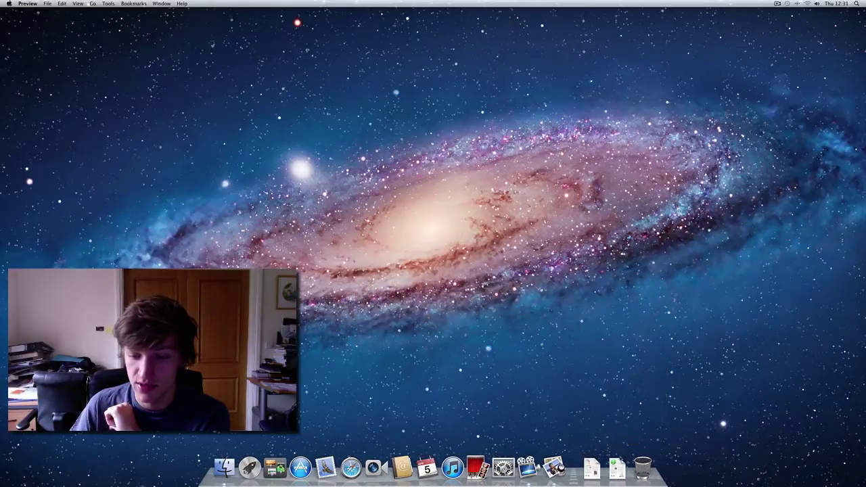
left_click(616, 465)
left_click(616, 466)
left_click(615, 466)
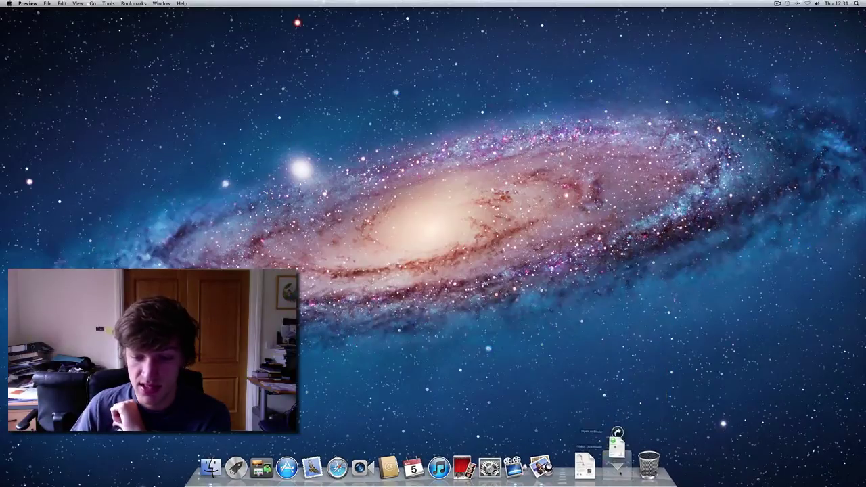
- Set the Downloads stack's content view to Fan and look at its further options, such as Remove from Dock
right_click(616, 466)
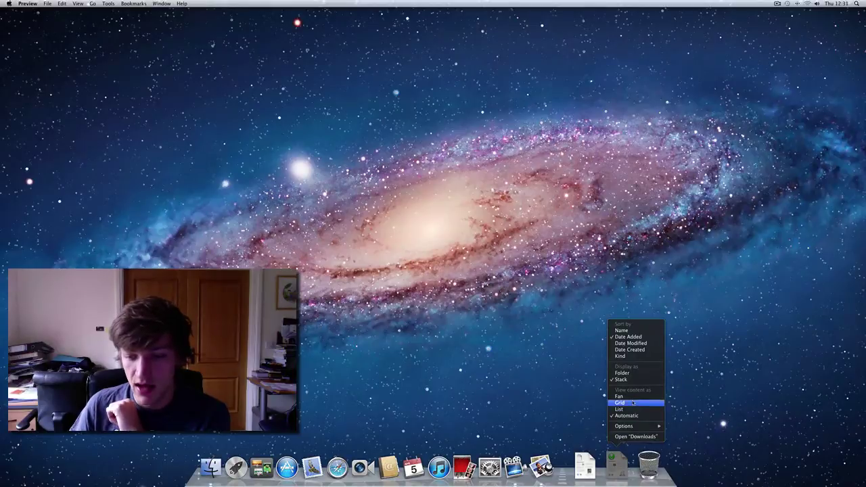
left_click(623, 397)
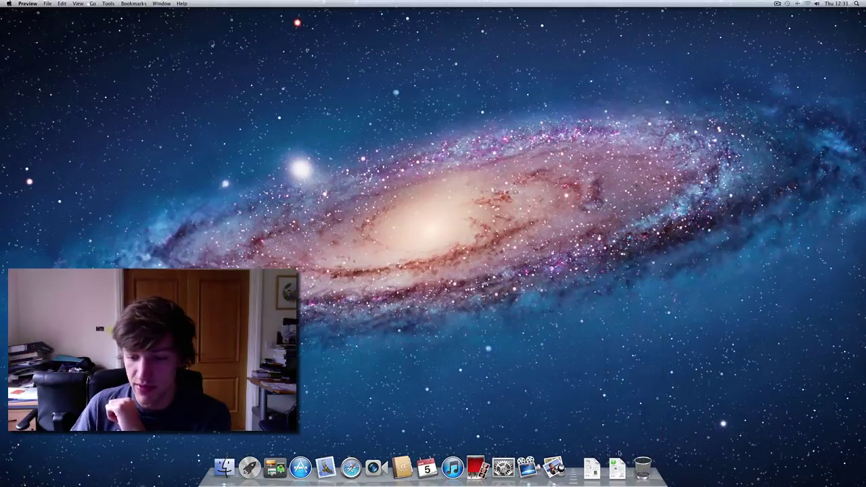
right_click(615, 466)
mouse_move(655, 427)
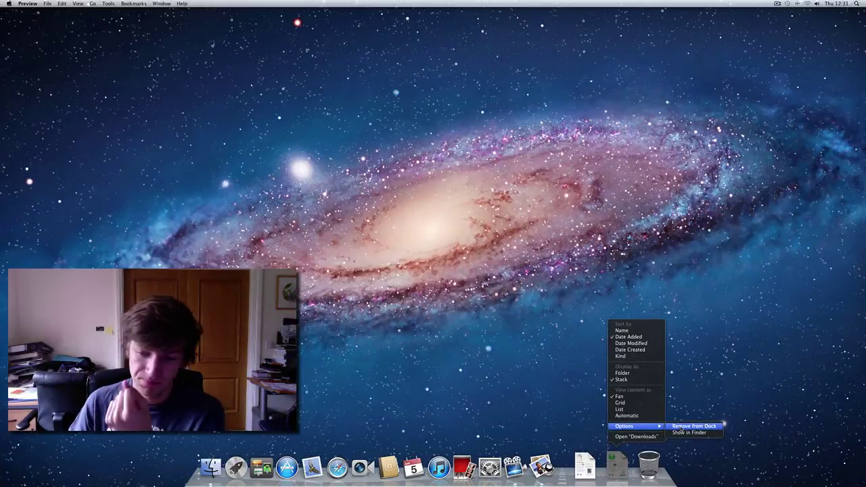
left_click(718, 426)
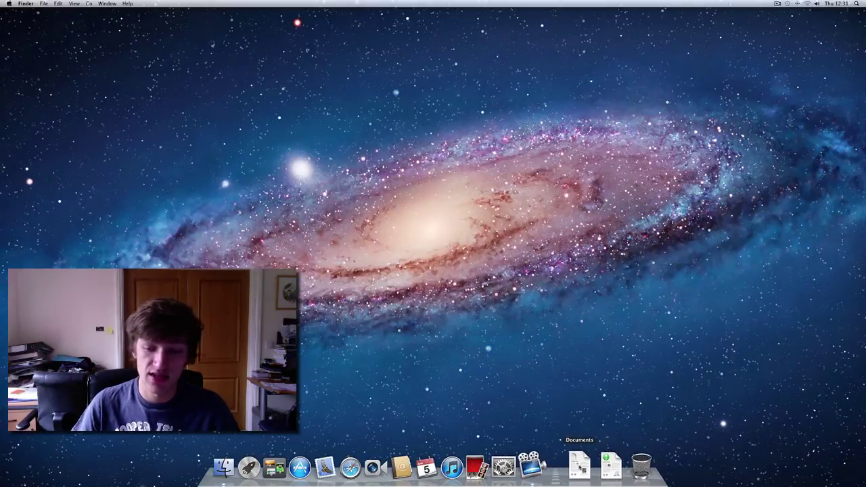
- Remove the Documents stack from the Dock
left_click(580, 466)
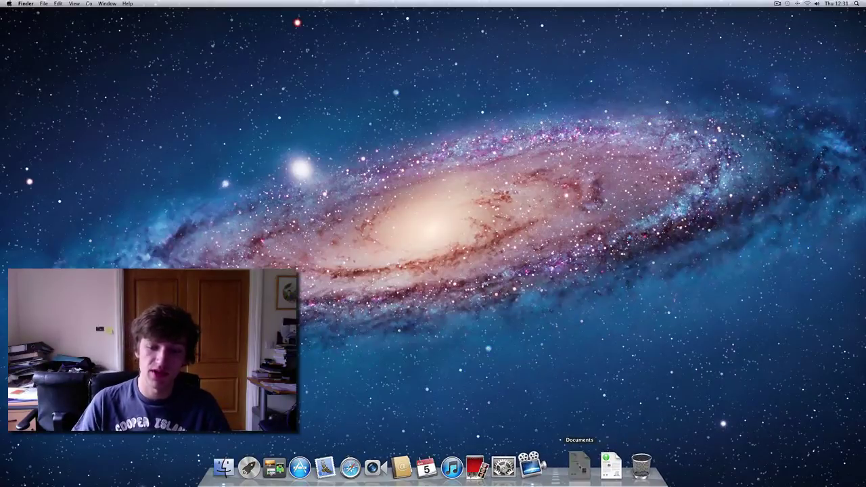
left_click(579, 465)
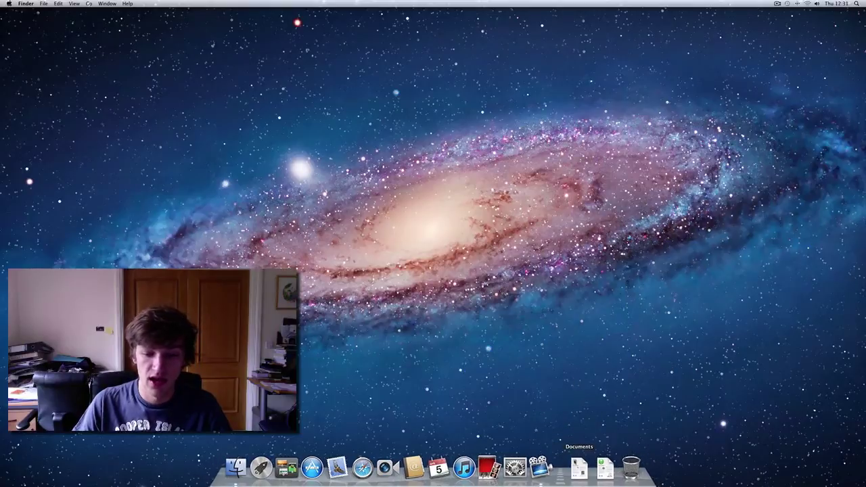
left_click_drag(574, 475, 582, 350)
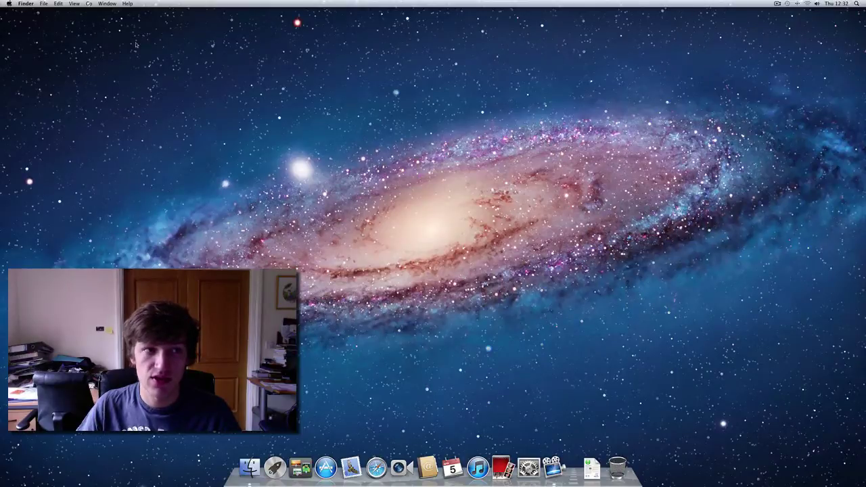
left_click(89, 4)
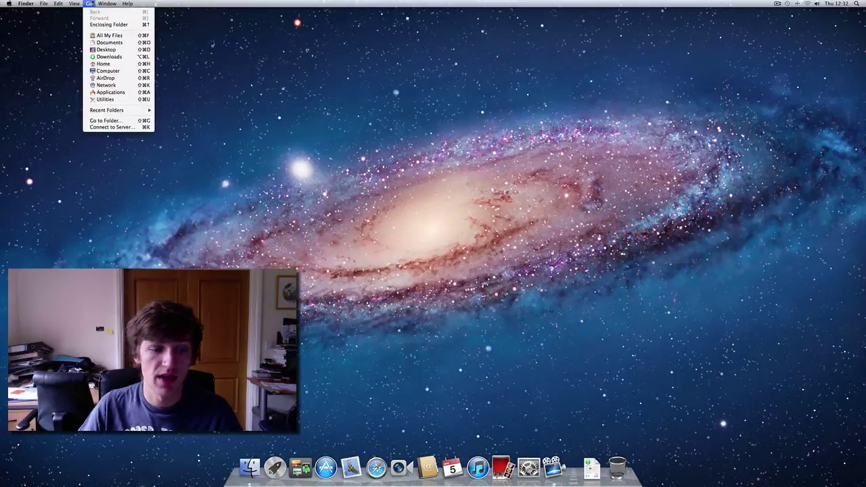
mouse_move(44, 4)
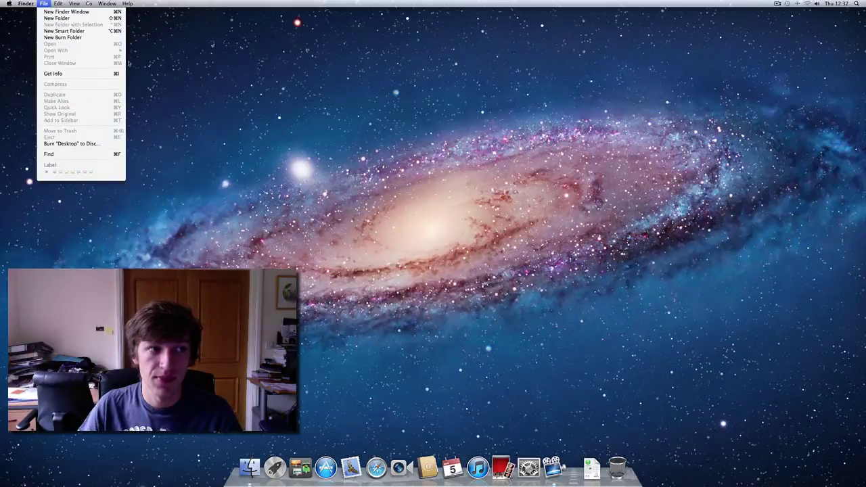
key("Escape")
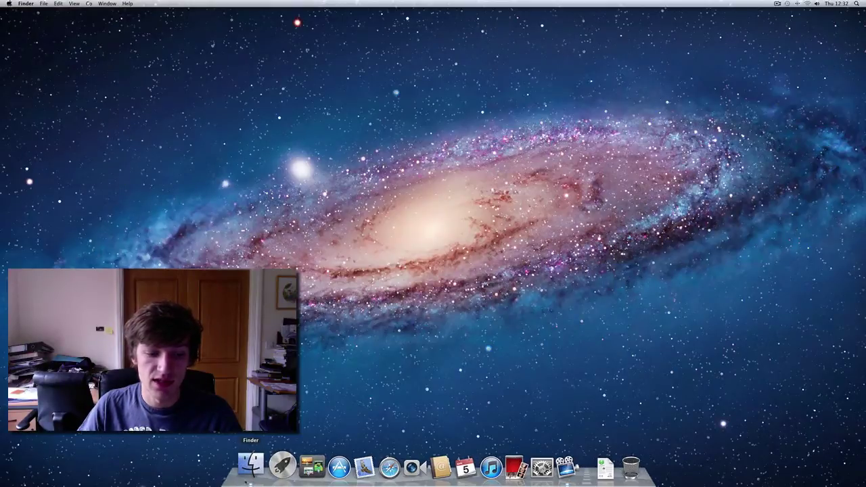
left_click(249, 467)
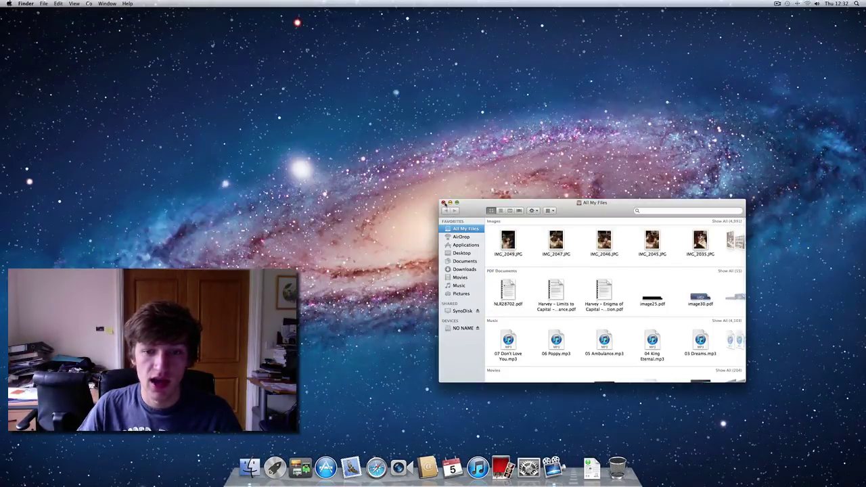
left_click(443, 203)
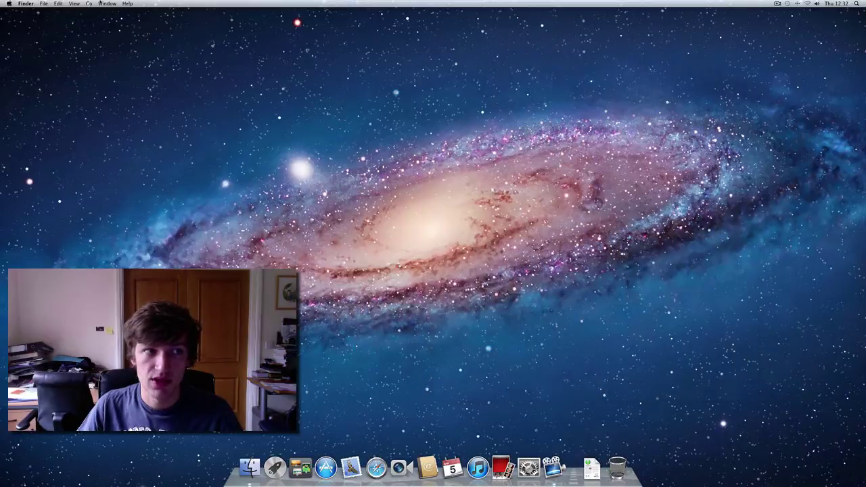
- Open the home folder in a Finder window and add its Music folder to the Dock beside Downloads
left_click(88, 4)
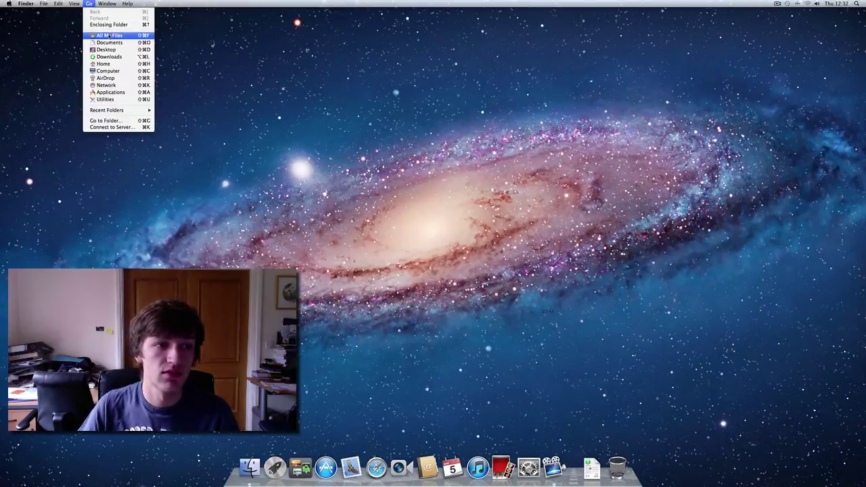
left_click(105, 63)
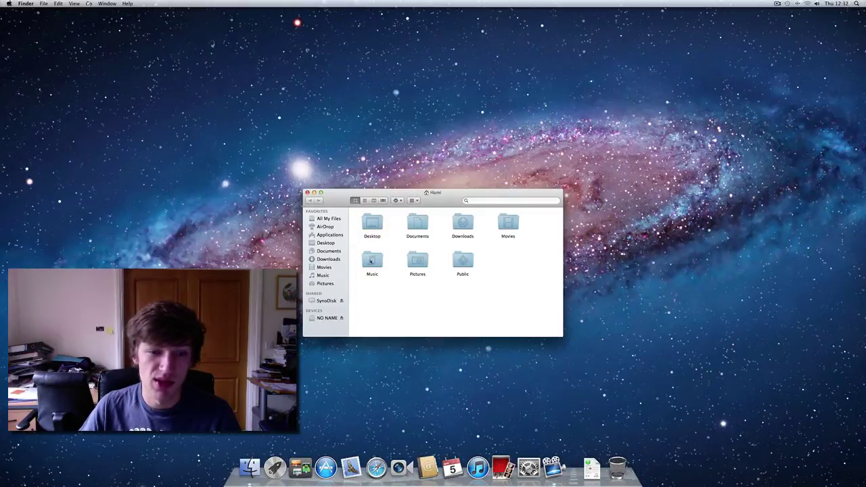
left_click_drag(371, 261, 580, 474)
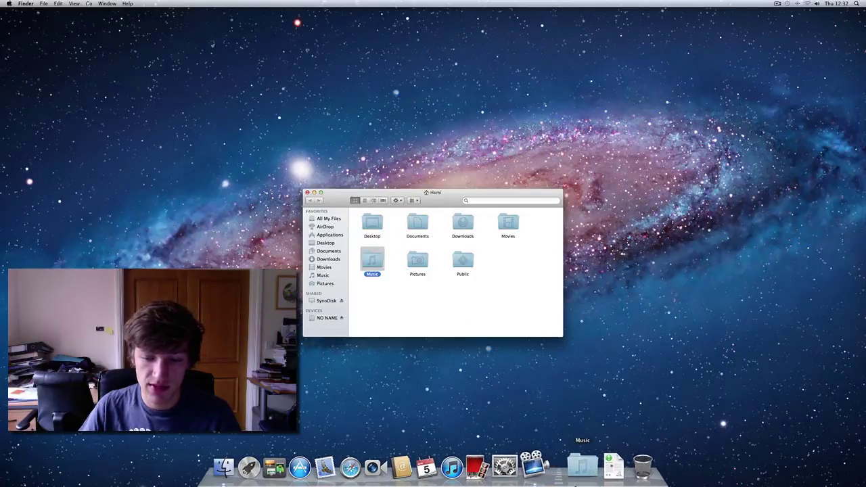
- Look into the Music stack, display it as a Folder and remove it from the Dock
left_click(580, 470)
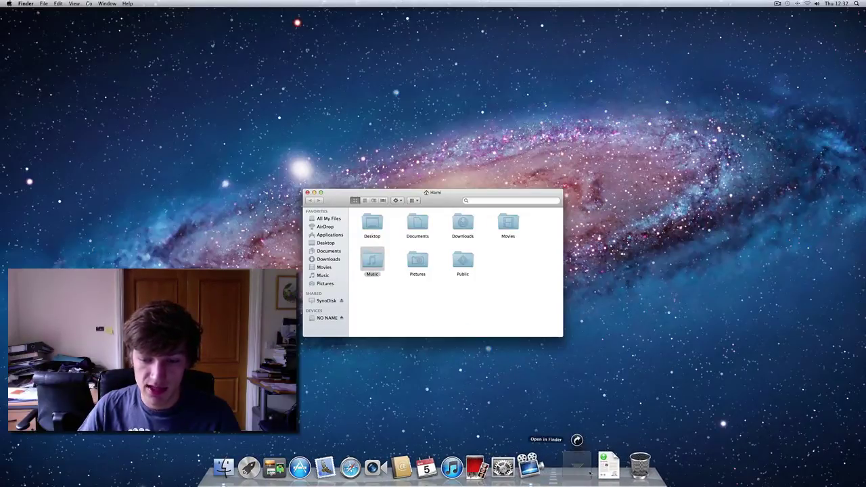
left_click(580, 470)
right_click(580, 470)
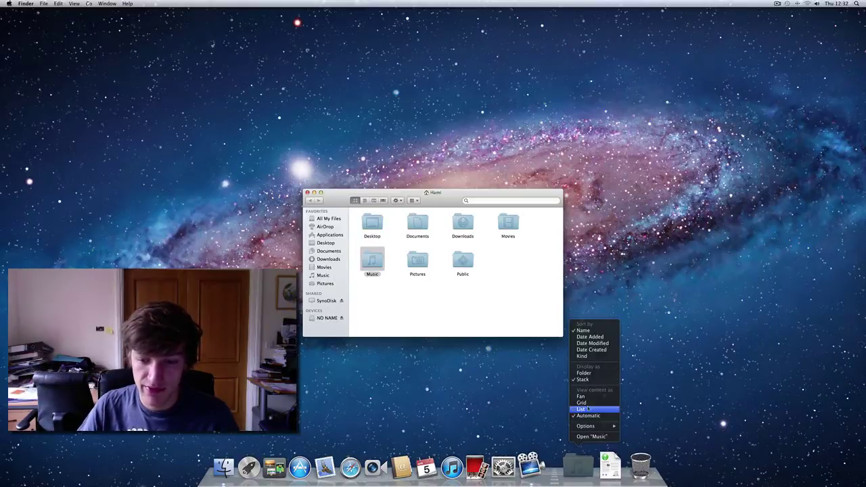
left_click(583, 373)
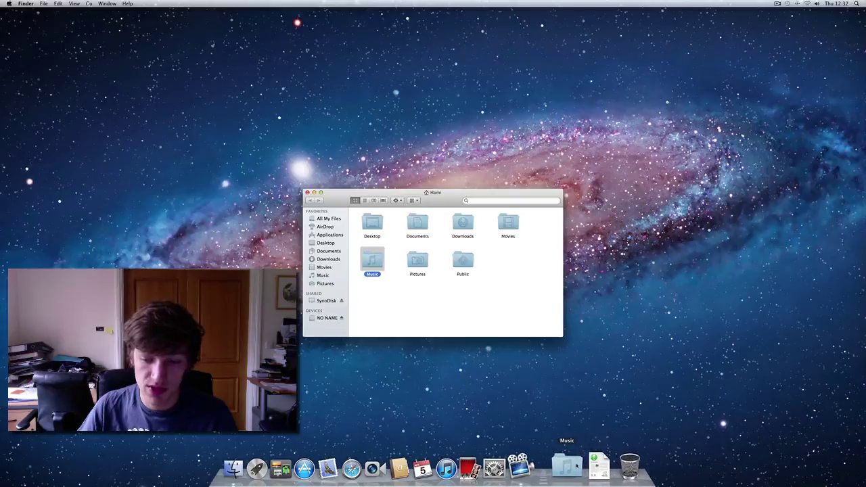
left_click_drag(565, 466, 630, 344)
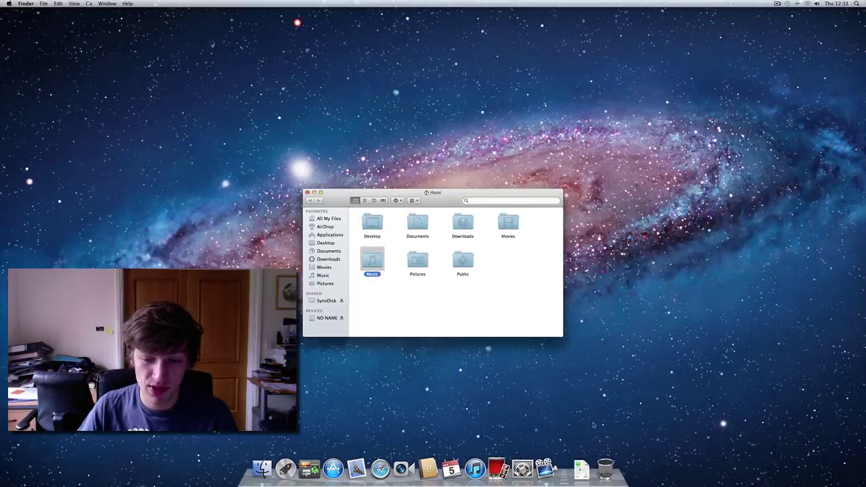
- Open the About Downloads document from the Downloads stack to view it, and close it again
left_click(583, 465)
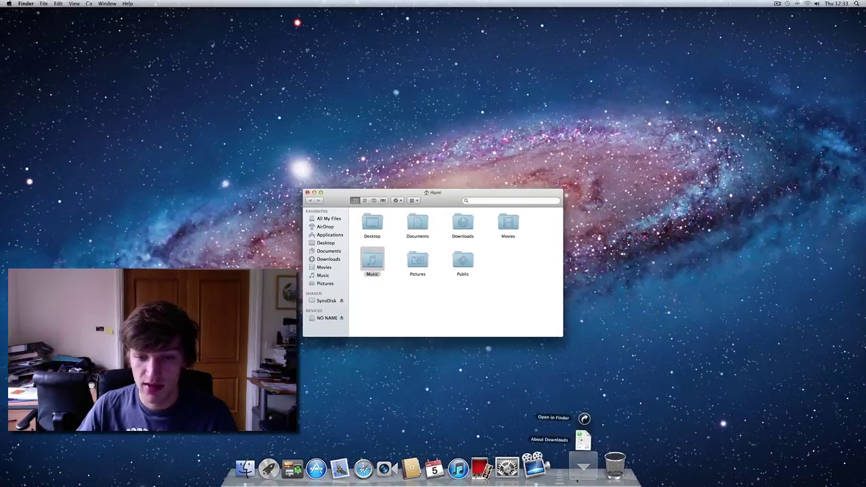
left_click(586, 438)
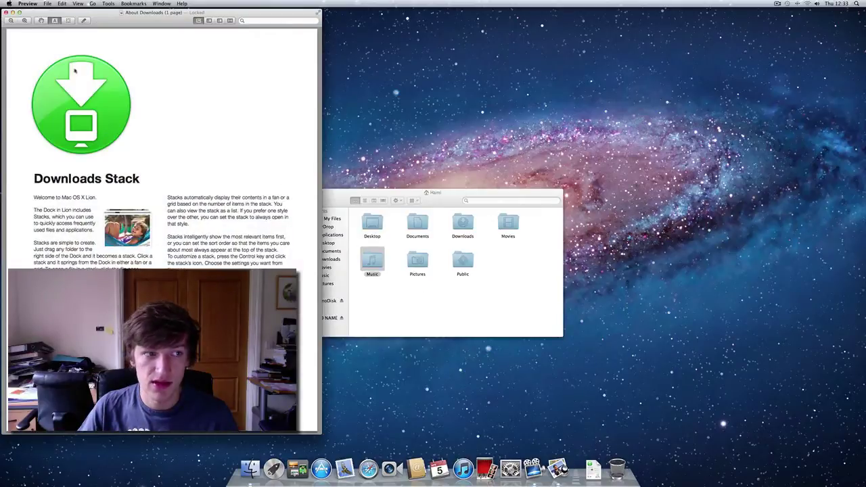
left_click(6, 12)
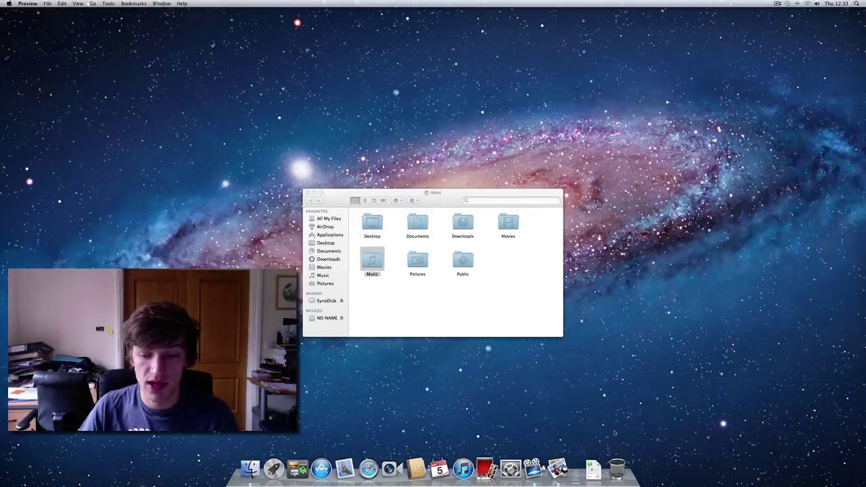
- Open the Downloads stack's folder in Finder to view its contents, and close the open Finder windows
left_click(591, 467)
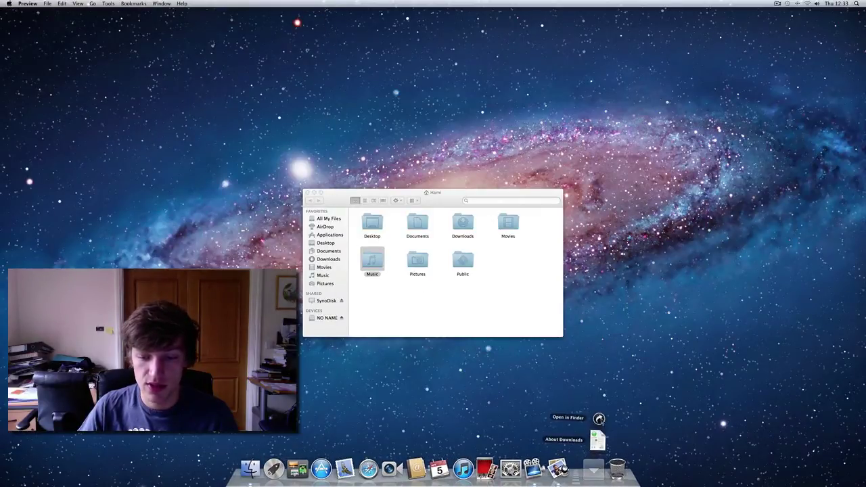
left_click(598, 418)
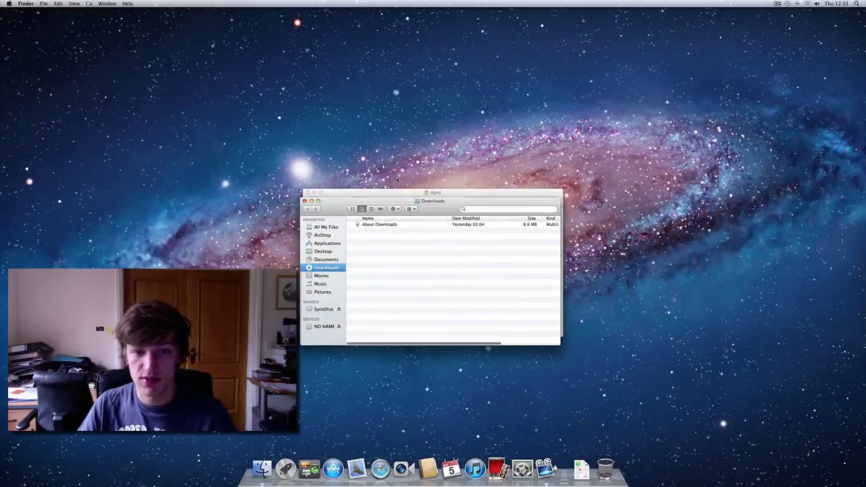
left_click(307, 193)
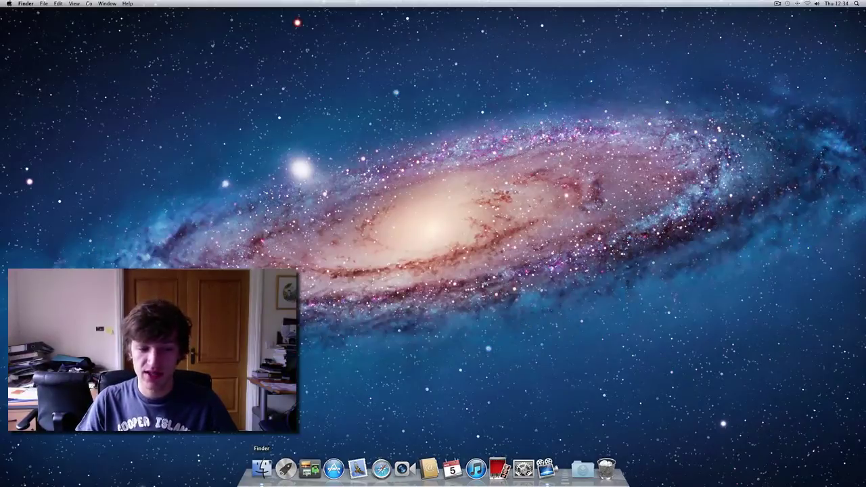
- Open a new Finder window and place the Finder Preferences window beside it
left_click(262, 467)
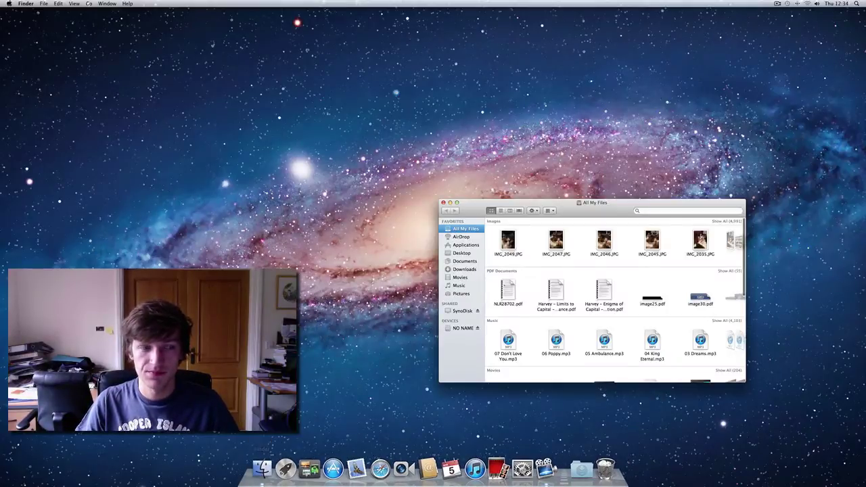
left_click(26, 3)
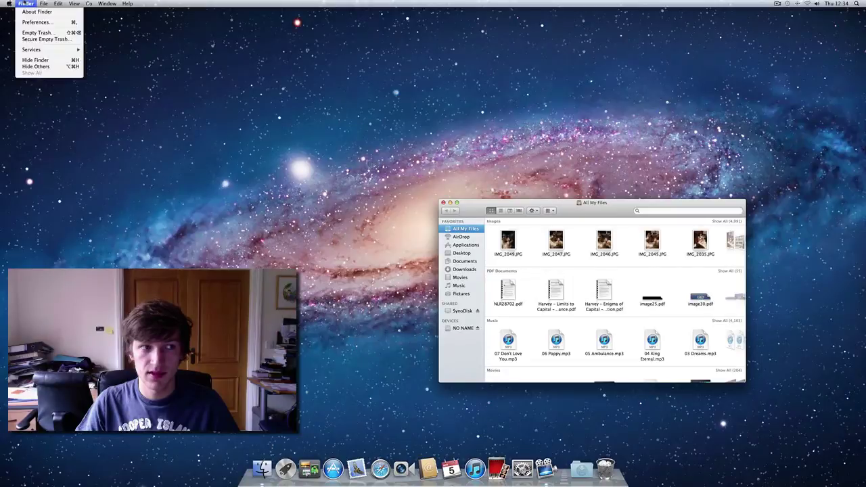
left_click(37, 23)
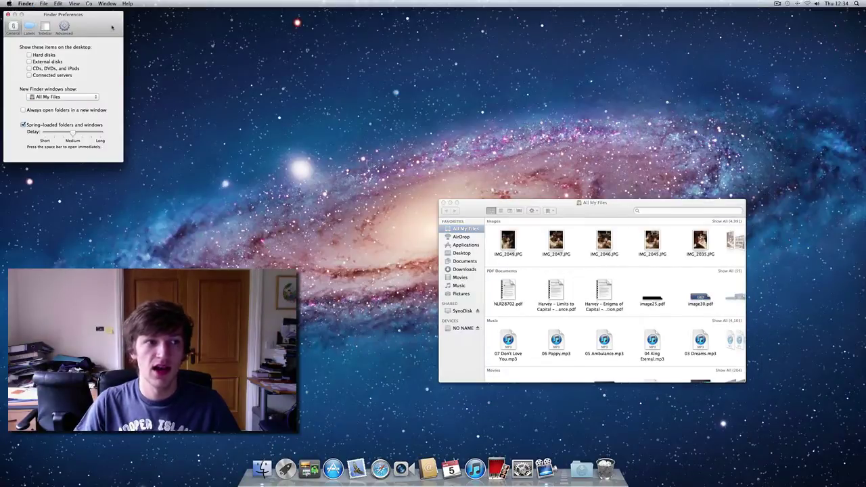
left_click_drag(113, 27, 404, 208)
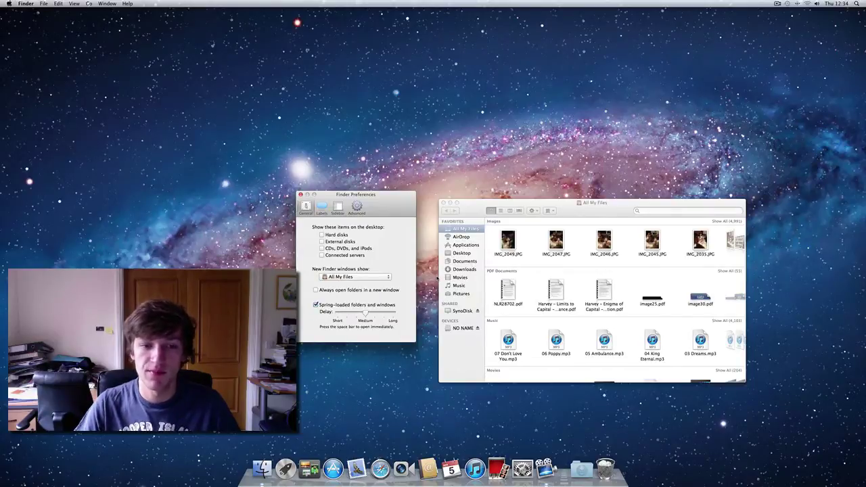
- Show hard disks and external disks on the desktop, pointing out the Macintosh HD and NO NAME icons
left_click(322, 235)
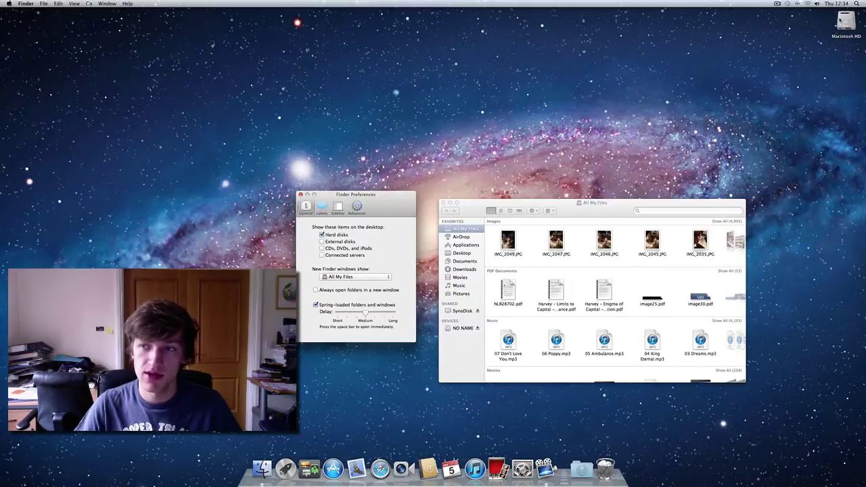
left_click(846, 24)
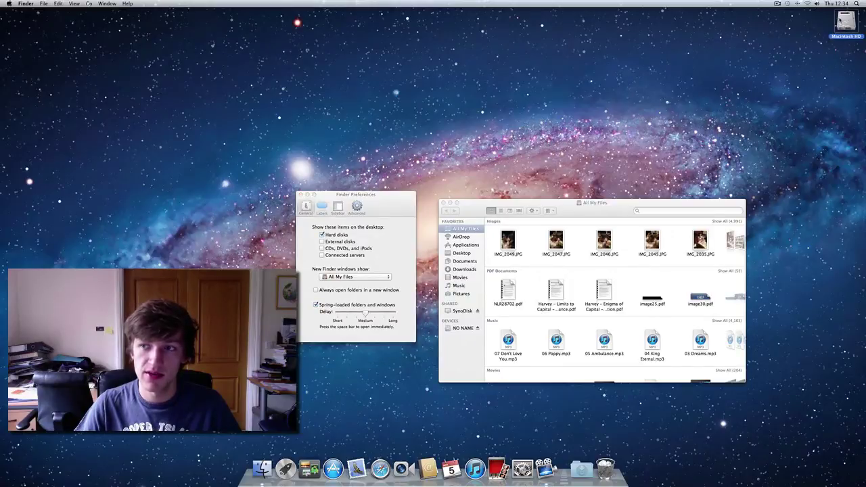
left_click(391, 202)
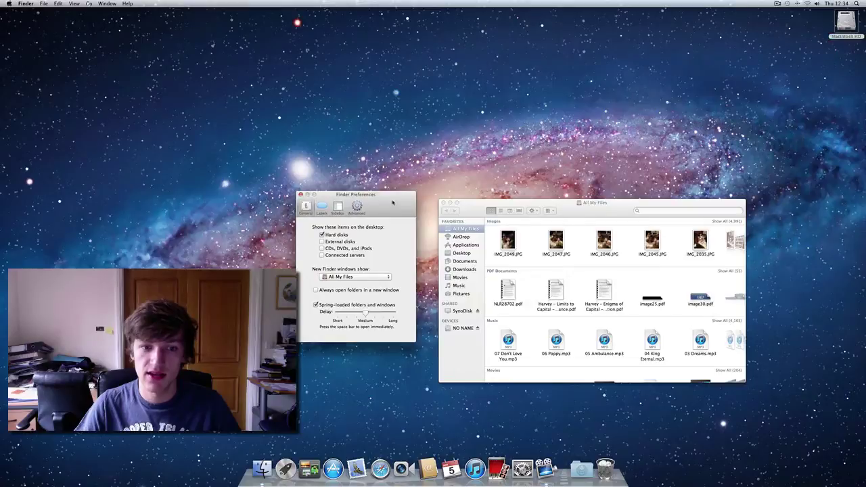
left_click(322, 242)
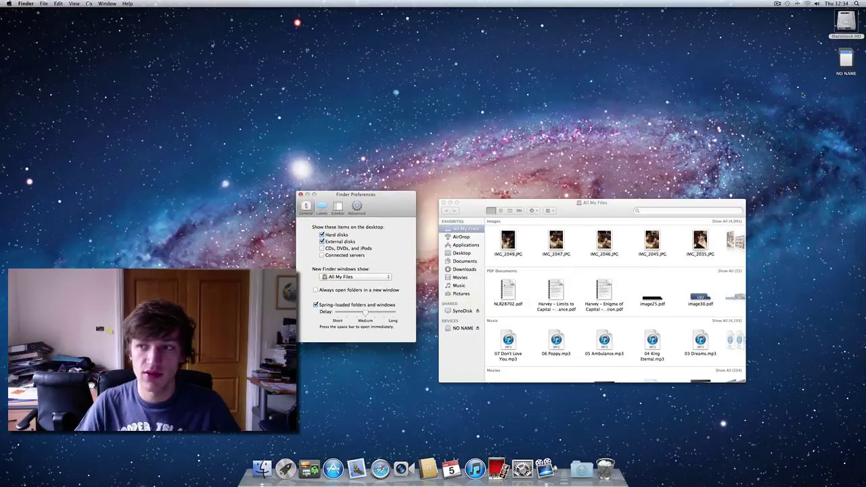
left_click(846, 59)
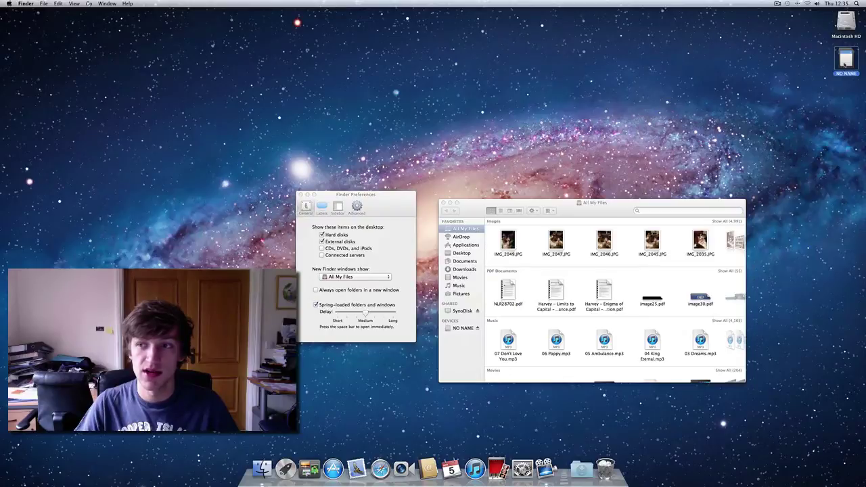
left_click(398, 203)
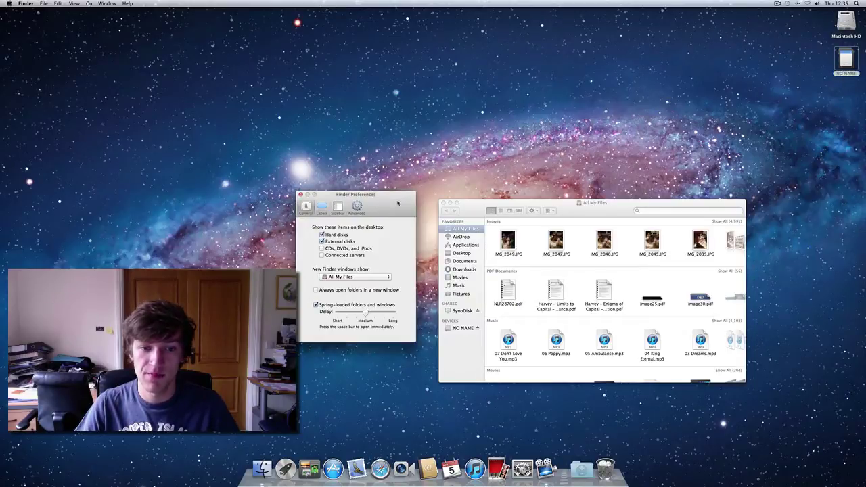
- Show CDs, DVDs, iPods and connected servers on the desktop, pointing out the backup and downloads server icons
left_click(323, 248)
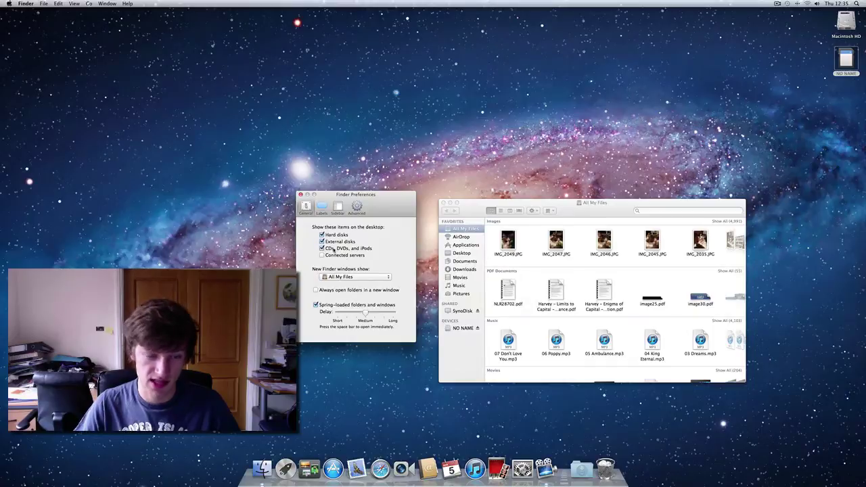
left_click(346, 256)
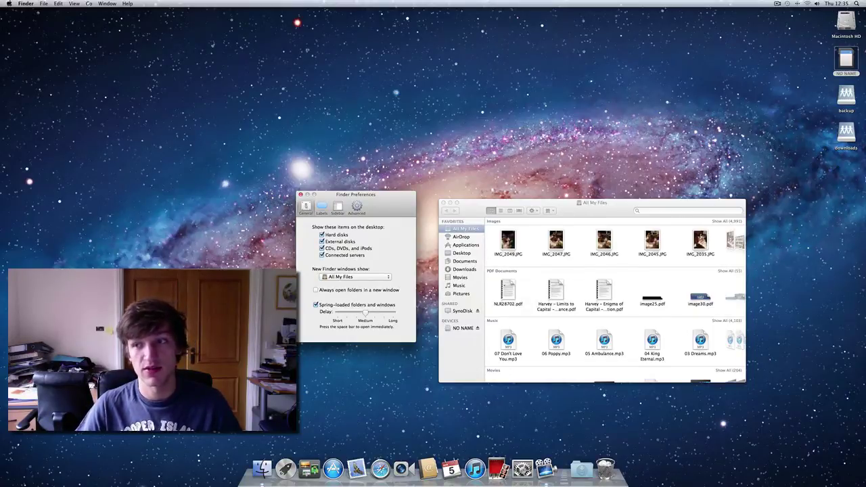
left_click(846, 98)
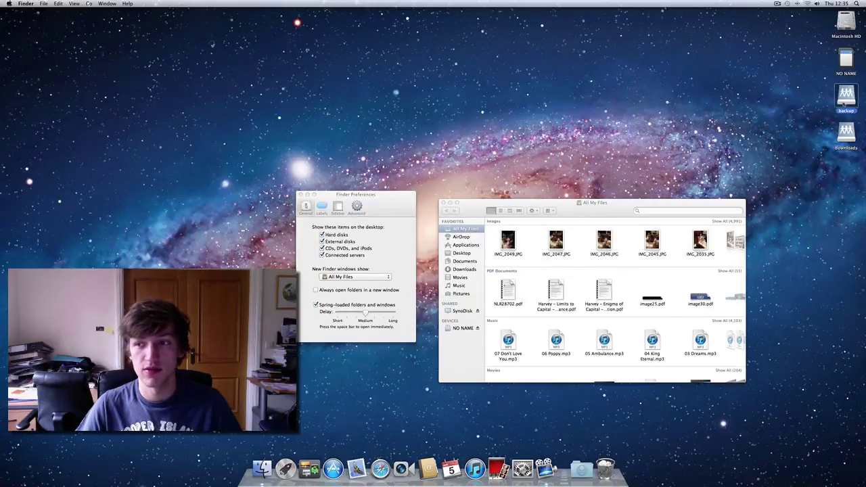
left_click(846, 134)
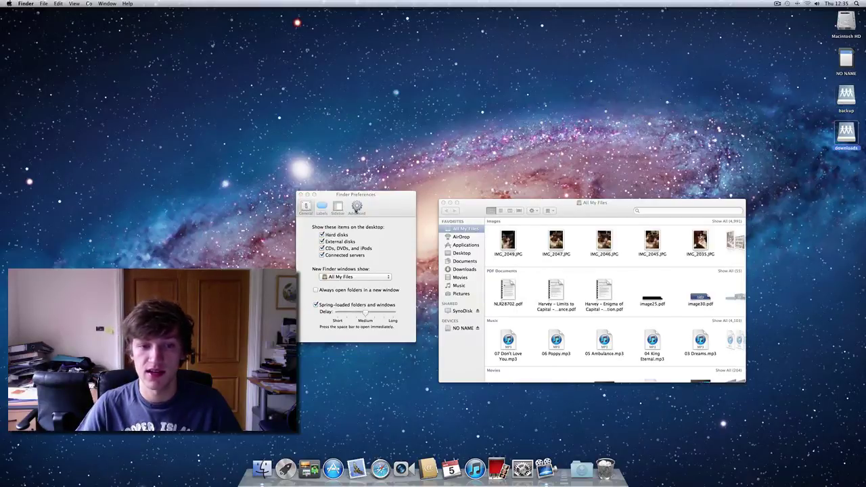
left_click(396, 201)
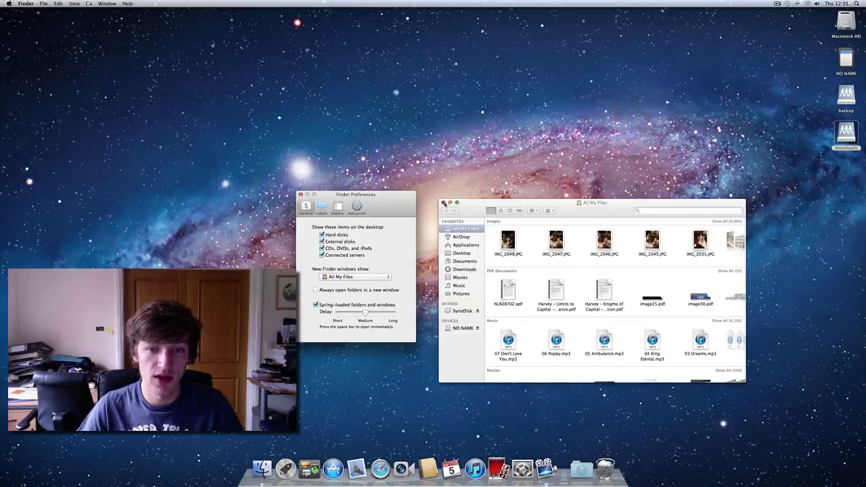
- Reopen a Finder window and look through the file categories that All My Files shows by default
left_click(443, 203)
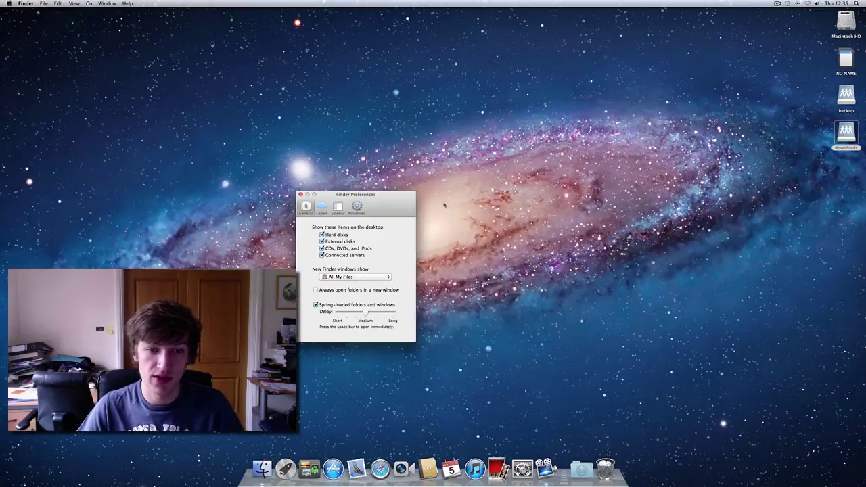
left_click(262, 467)
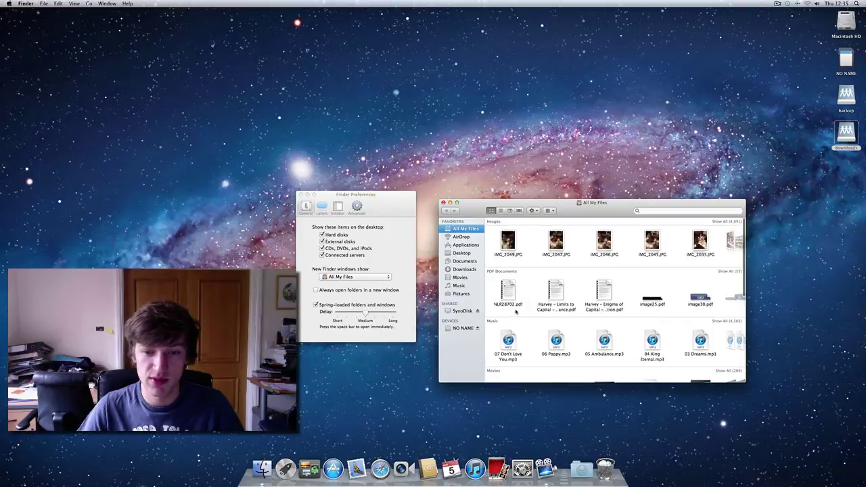
scroll(516, 311, "down", 3)
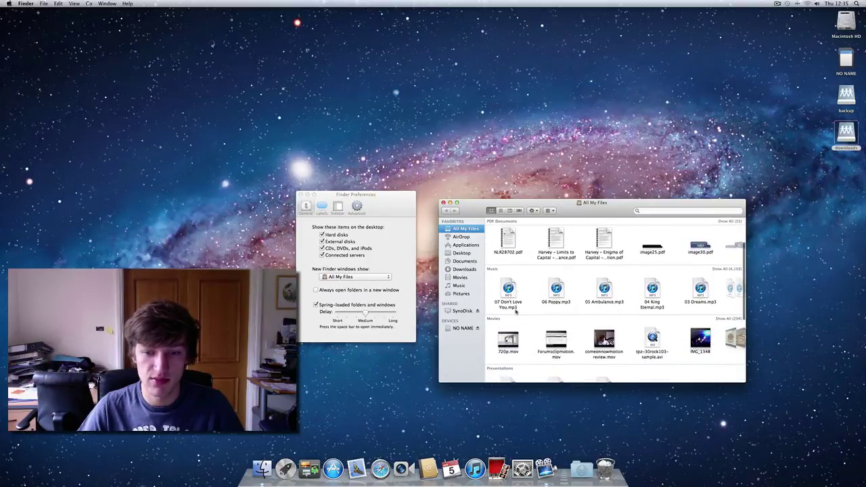
scroll(515, 312, "down", 5)
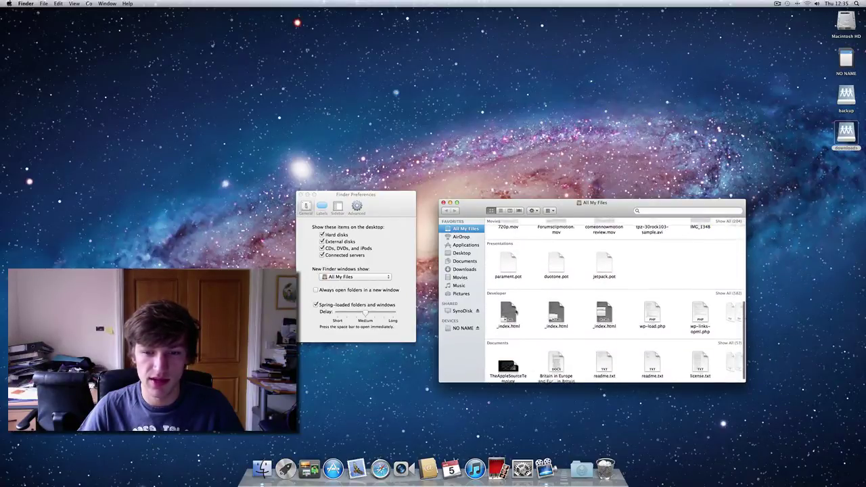
scroll(515, 312, "up", 6)
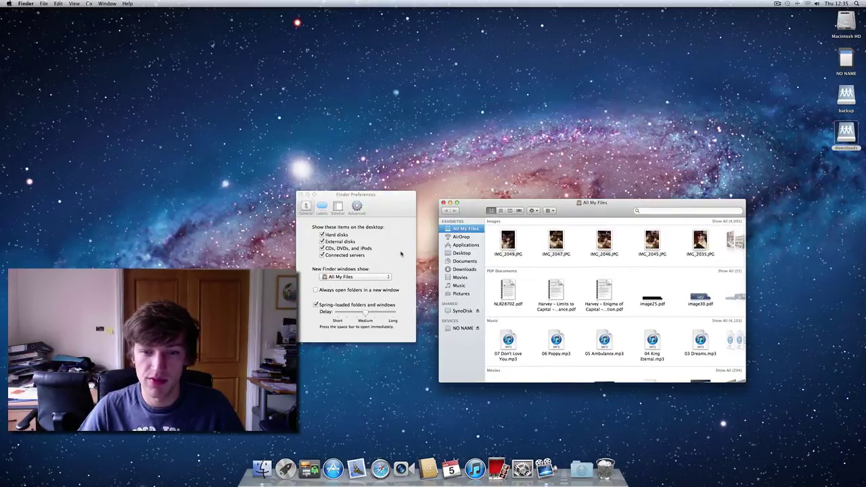
- Set new Finder windows to show the user's home folder
left_click(373, 277)
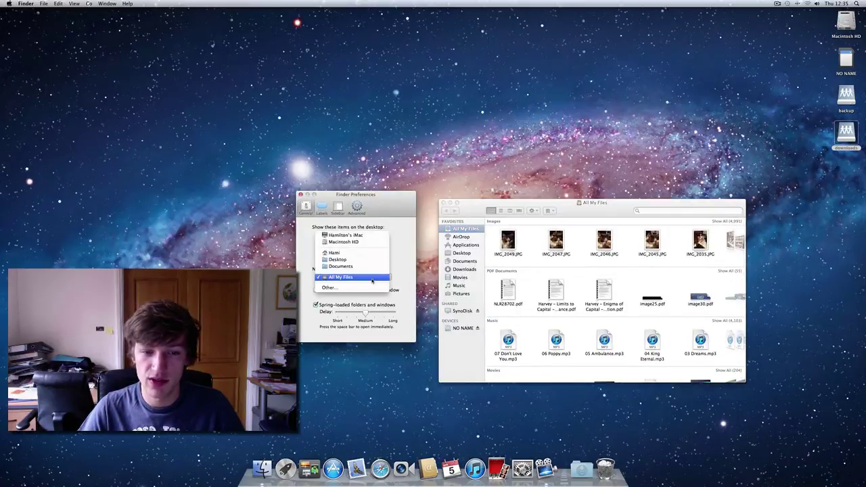
left_click(346, 254)
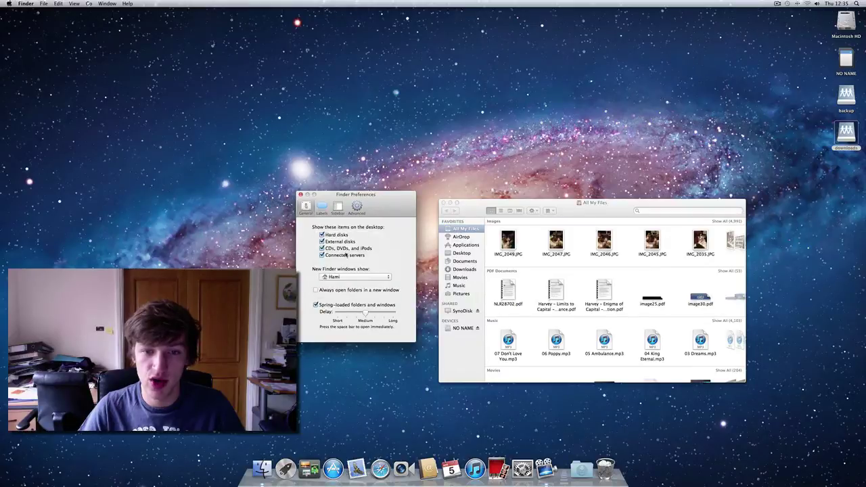
left_click(366, 278)
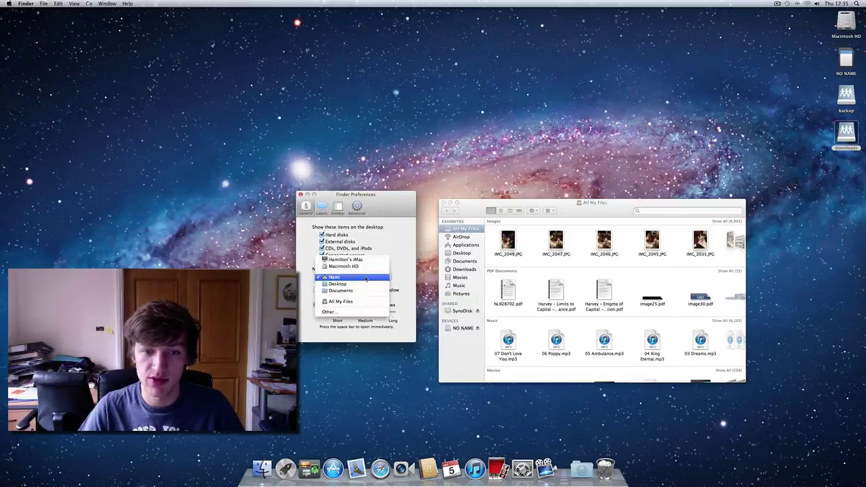
left_click(351, 279)
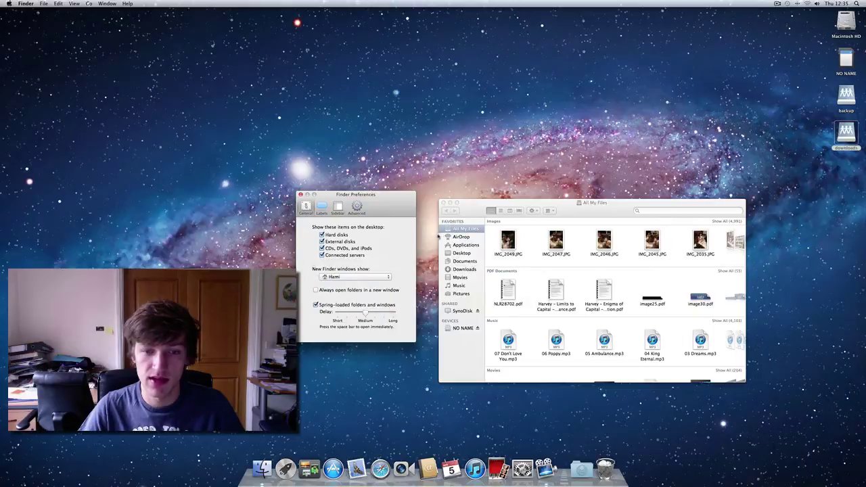
- Close the All My Files window and open a new Finder window beside the preferences to check its starting folder
left_click(444, 203)
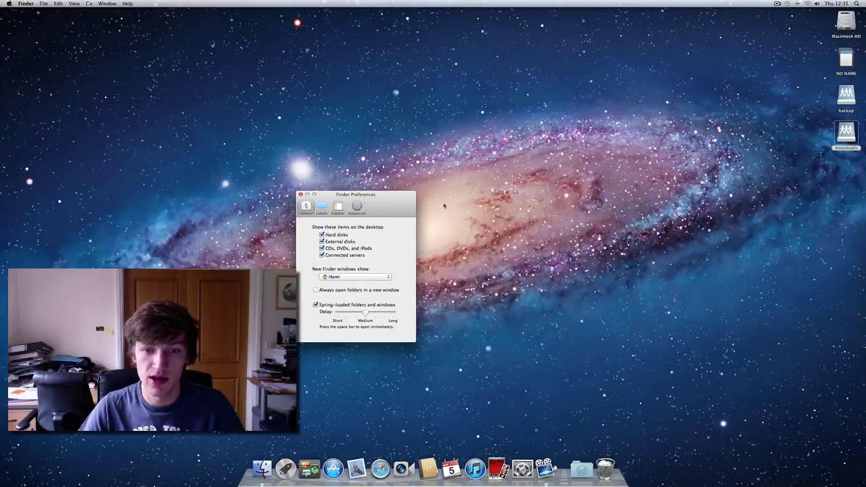
left_click(262, 469)
left_click_drag(448, 196, 581, 132)
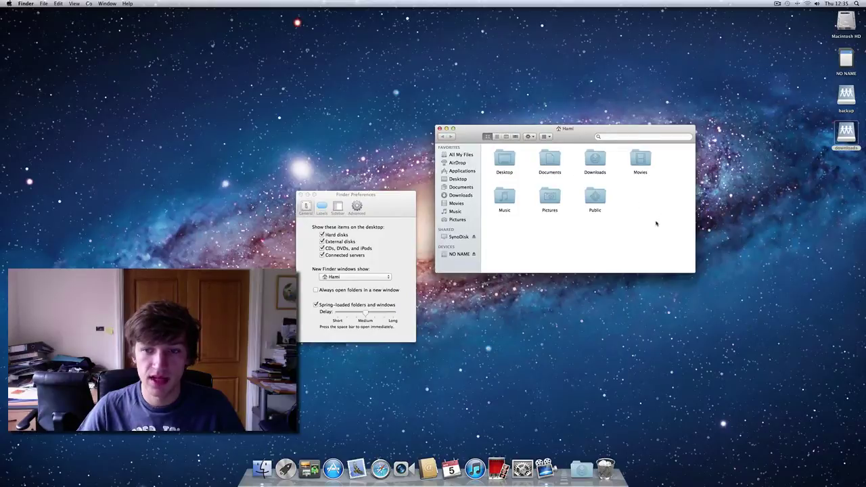
left_click_drag(655, 225, 596, 235)
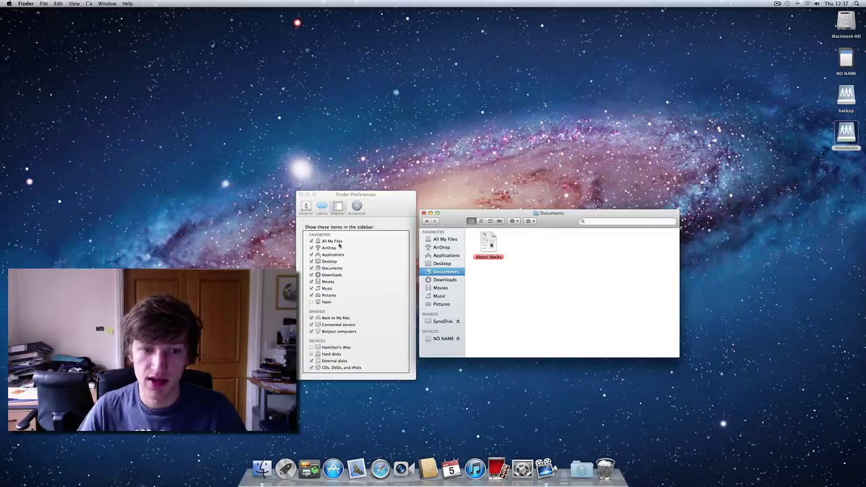
- Hide All My Files from the Finder sidebar's favorites
left_click(378, 207)
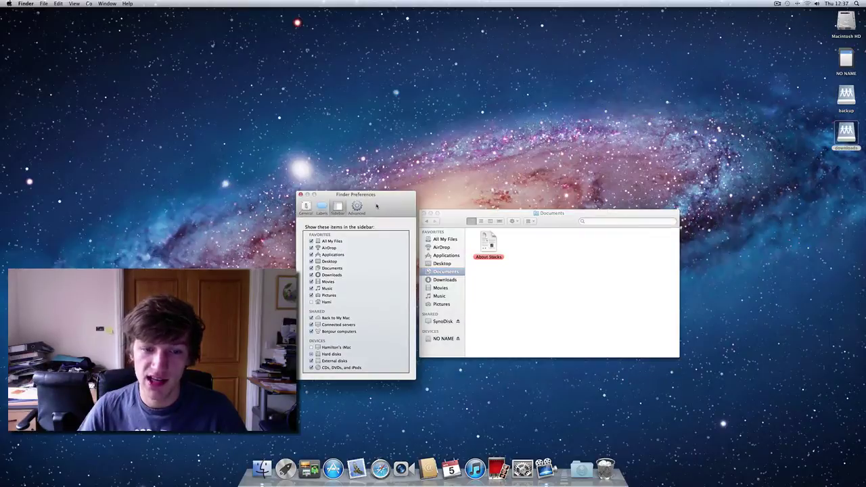
left_click(311, 242)
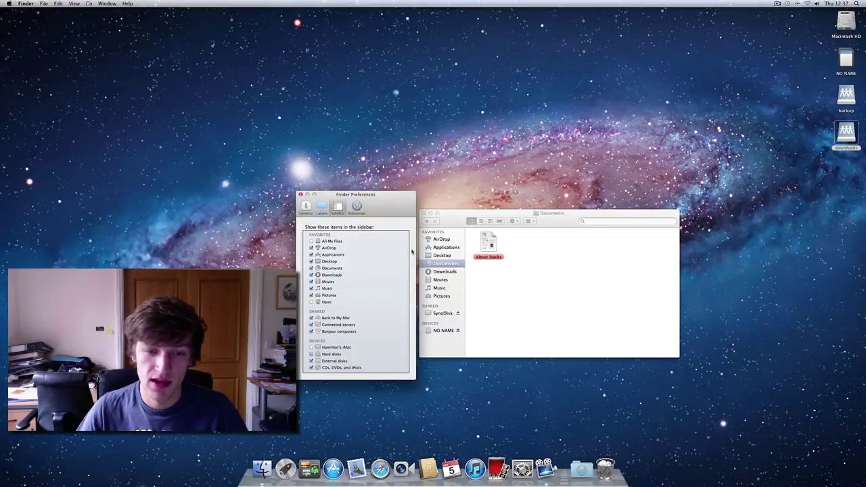
- Add the home folder and the iMac to the Finder sidebar and view the iMac's drives and network locations
left_click(311, 302)
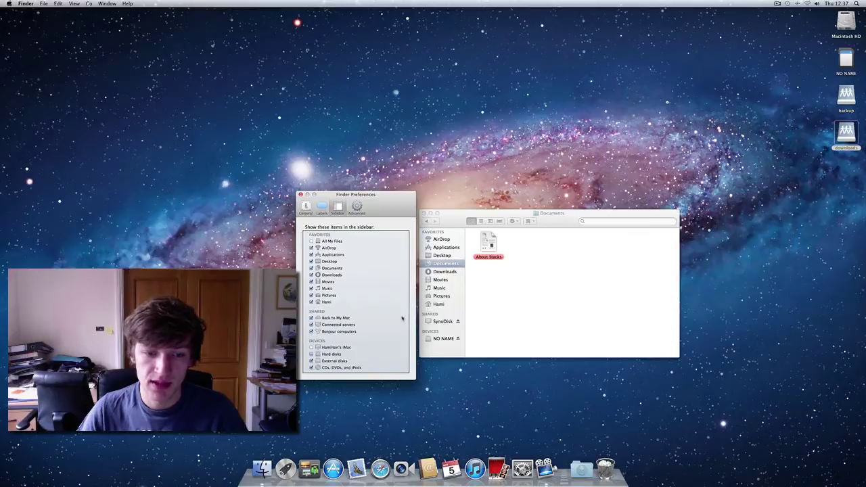
left_click(312, 347)
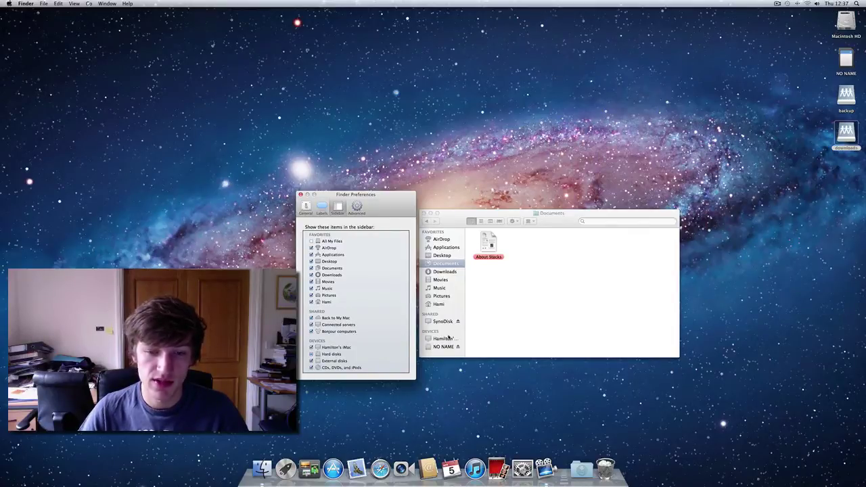
left_click(440, 340)
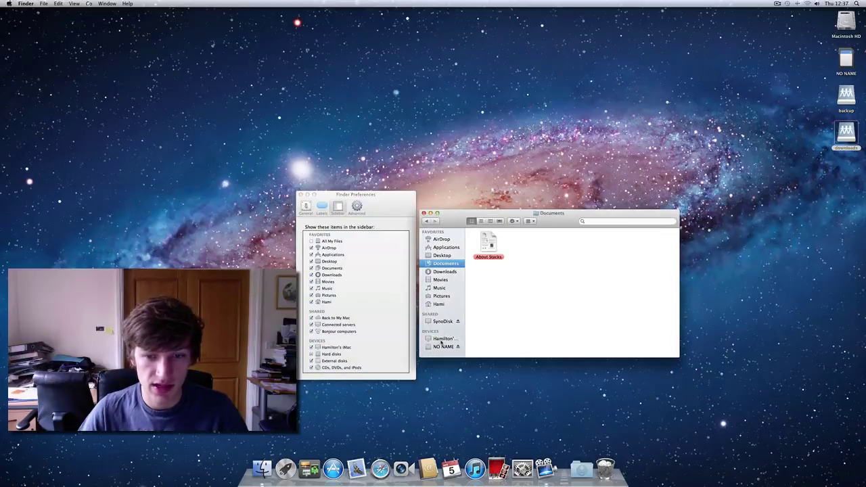
left_click(442, 341)
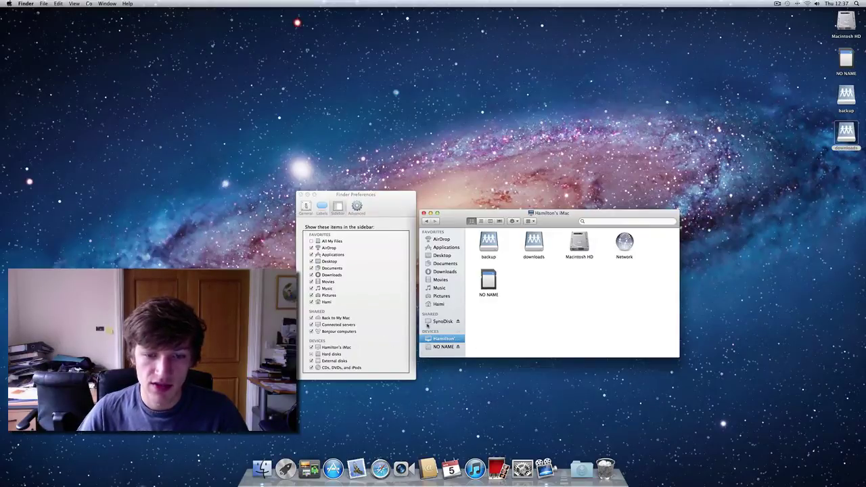
- Open the home folder and reorder the sidebar favorites so it comes first, Desktop second above Applications, and AirDrop last
left_click(446, 305)
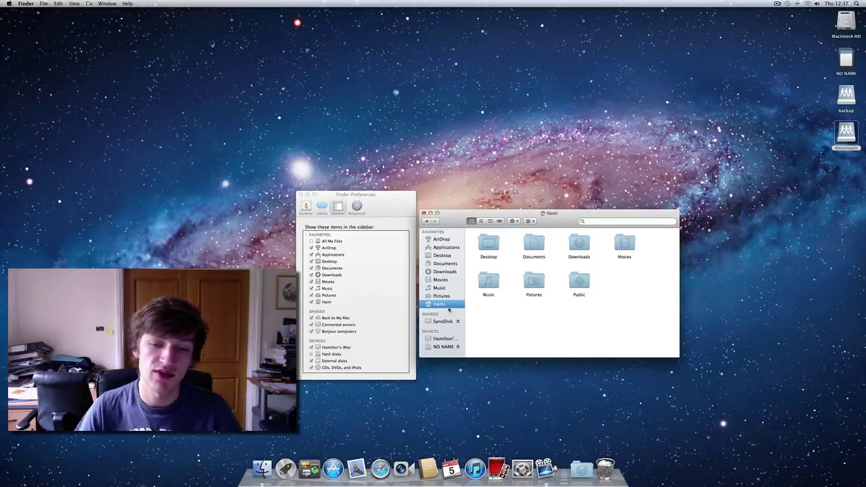
mouse_move(448, 305)
left_mouse_down()
mouse_move(445, 240)
mouse_move(440, 307)
left_mouse_up()
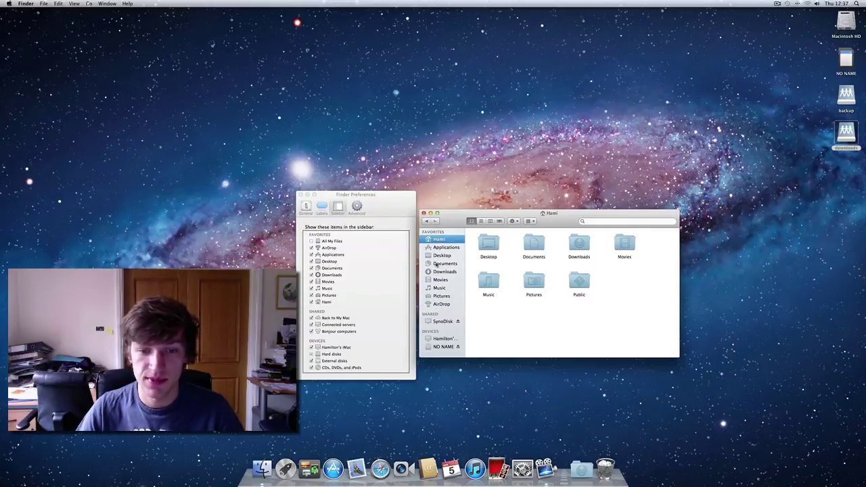
left_click_drag(446, 258, 444, 248)
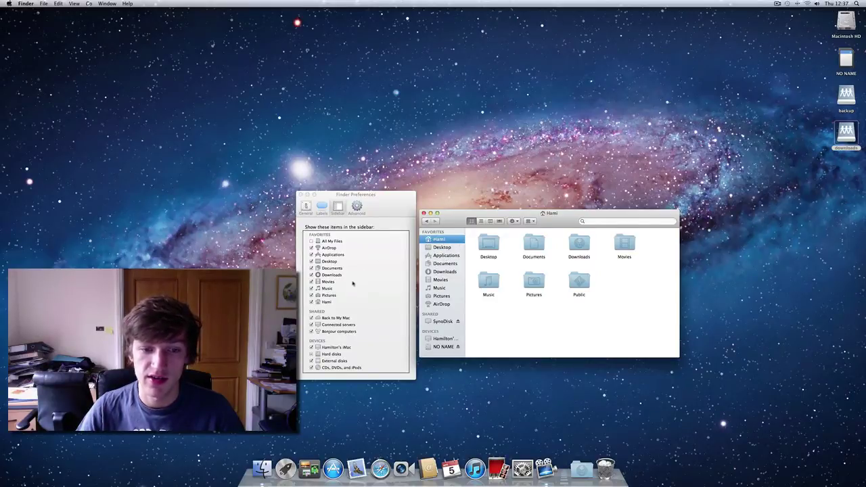